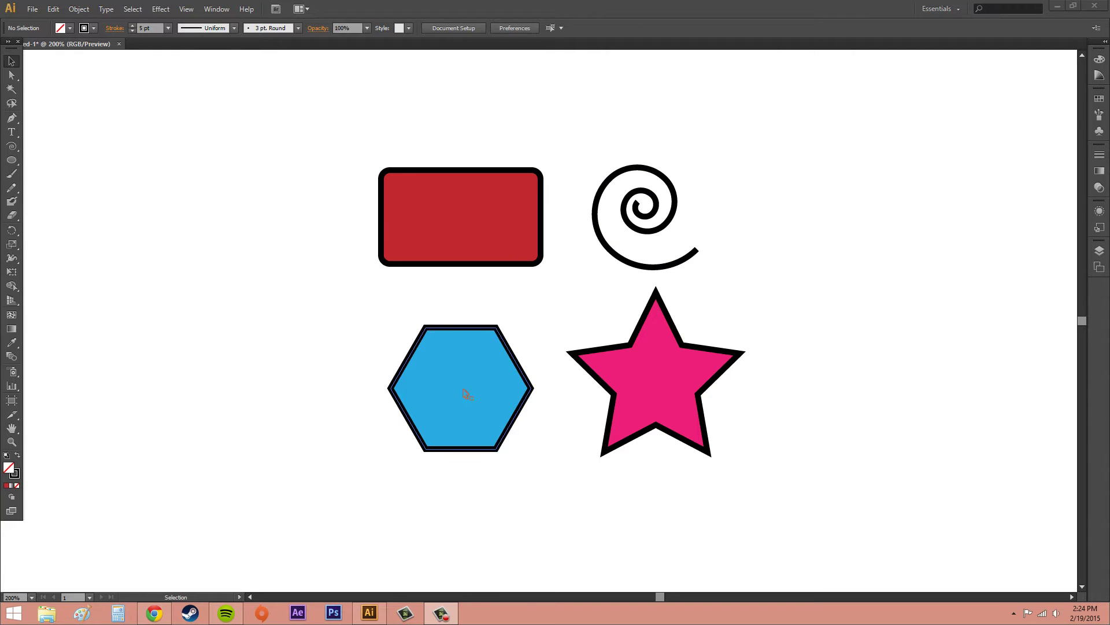
- Select the group holding the red rectangle, spiral, blue hexagon and pink star
left_click(974, 283)
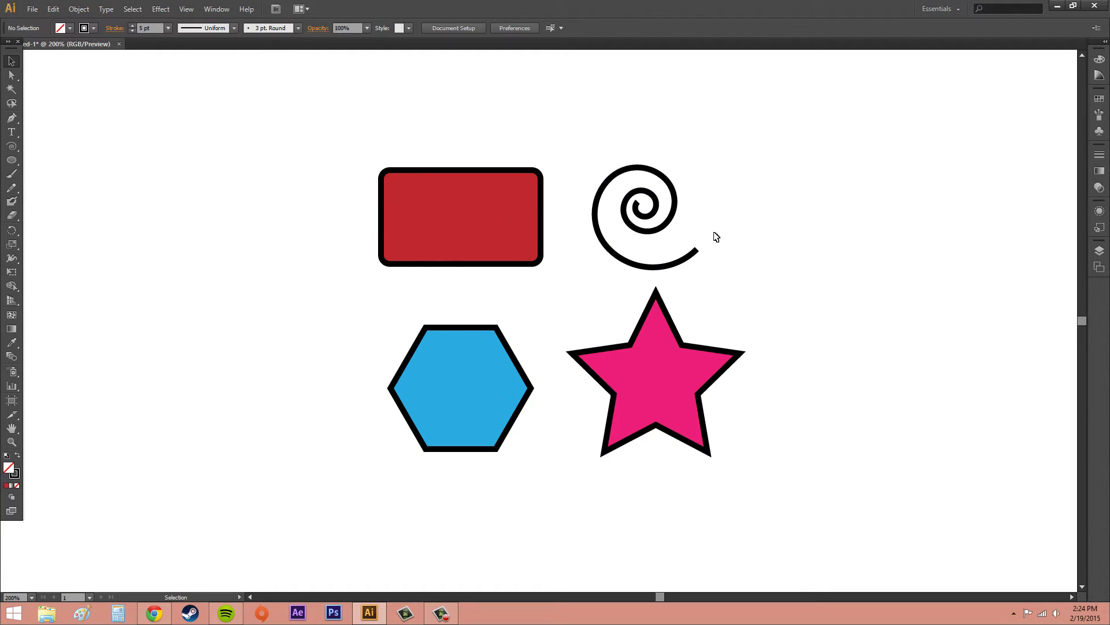
left_click(649, 232)
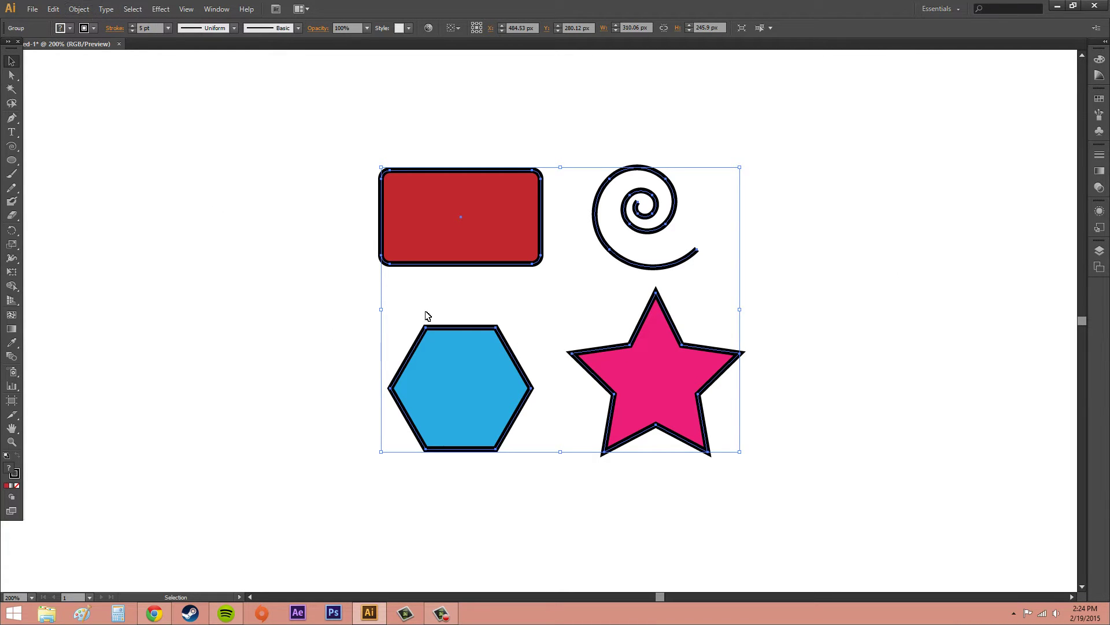
- Ungroup the shapes, then select the rectangle, hexagon and star one at a time
left_click(86, 9)
left_click(95, 63)
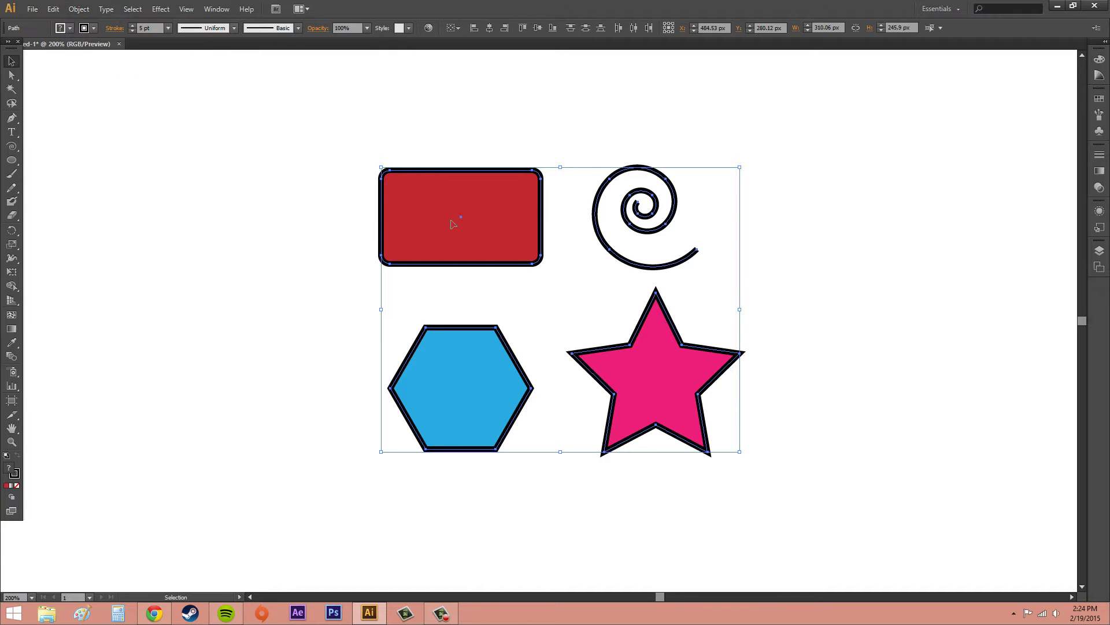
left_click(550, 228)
left_click(508, 255)
left_click(475, 357)
left_click(647, 390)
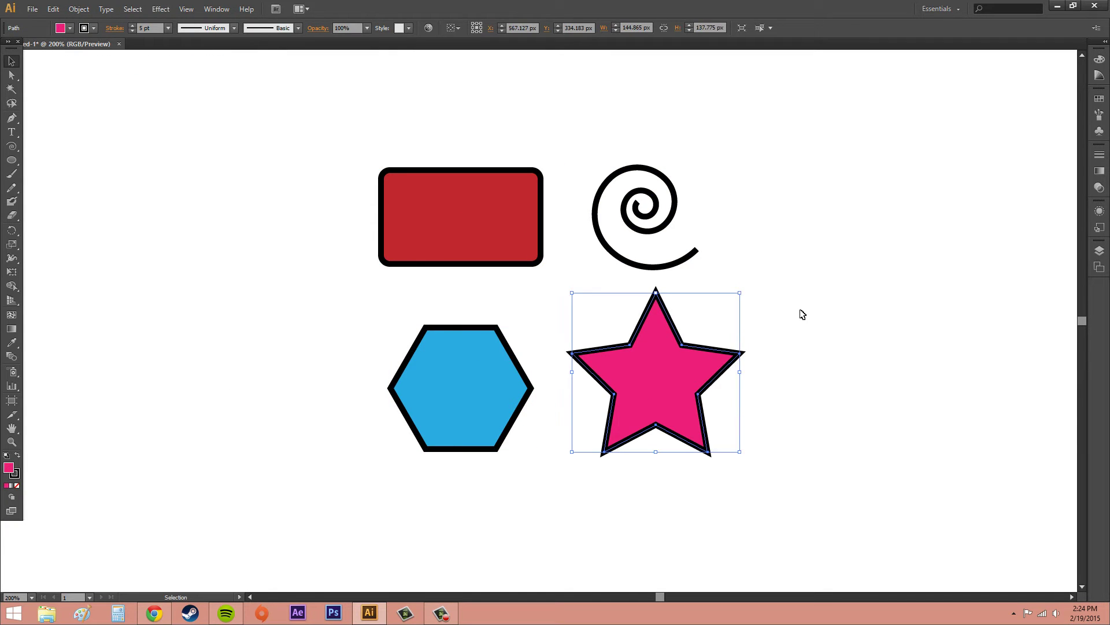
left_click(801, 312)
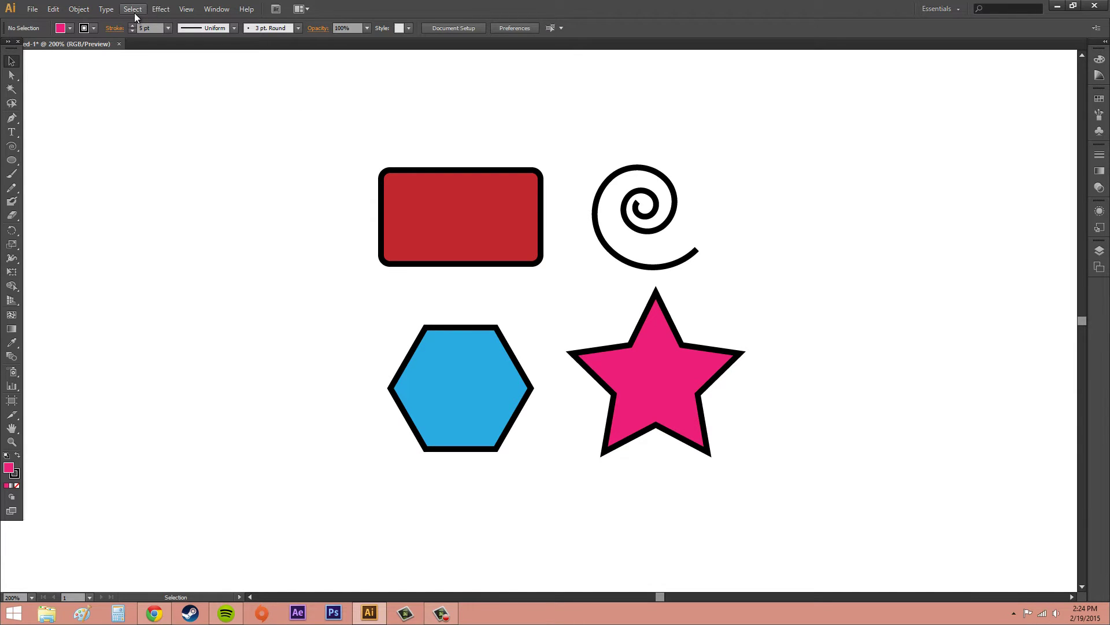
- Select all four shapes, deselect them, and show the Layers panel listing Layer 1
left_click(134, 13)
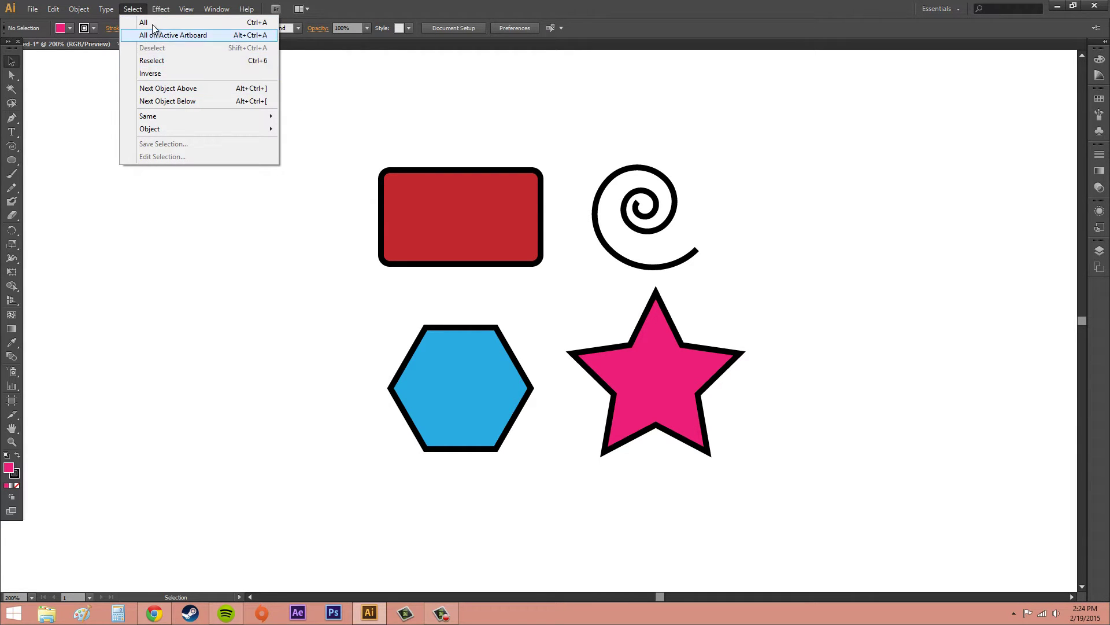
left_click(151, 23)
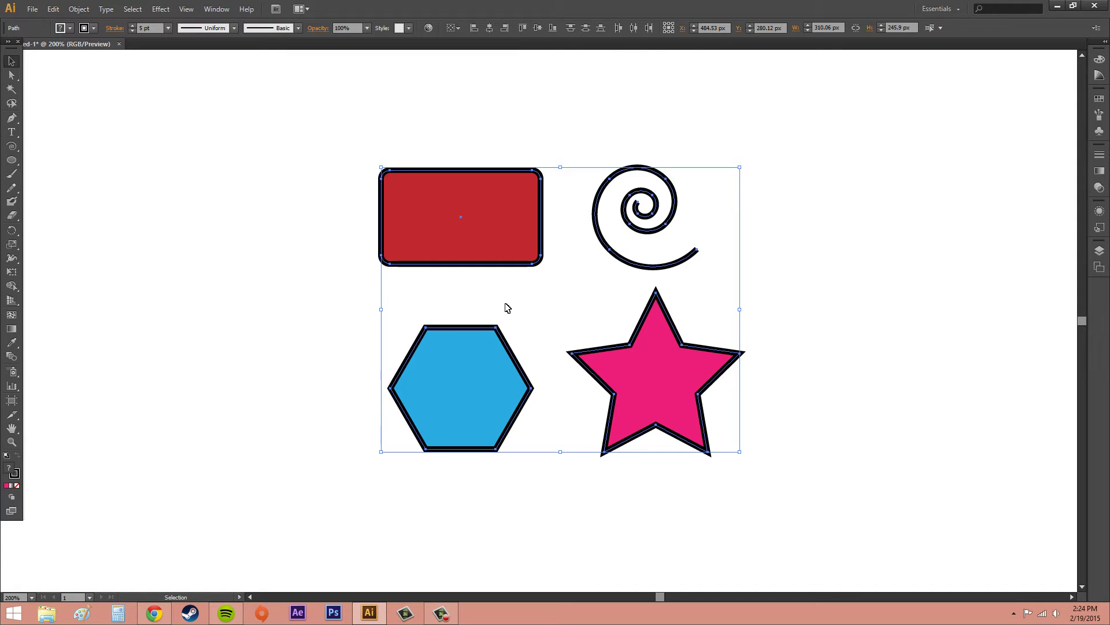
left_click(862, 261)
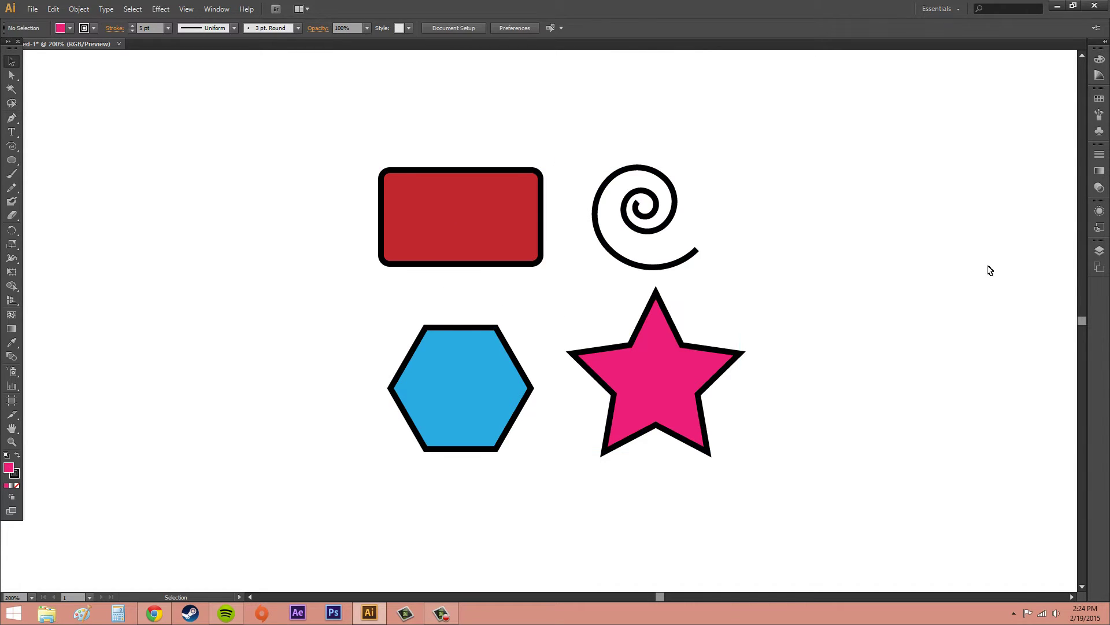
left_click(1098, 253)
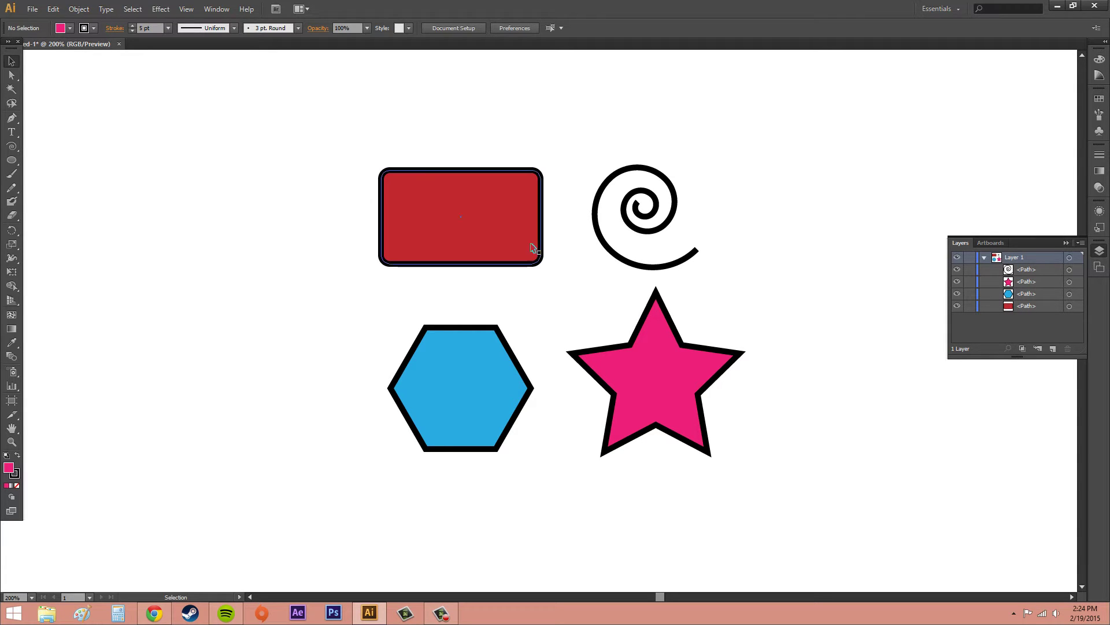
- Select the rectangle, spiral, hexagon and star together using Select > All
left_click(131, 9)
left_click(126, 22)
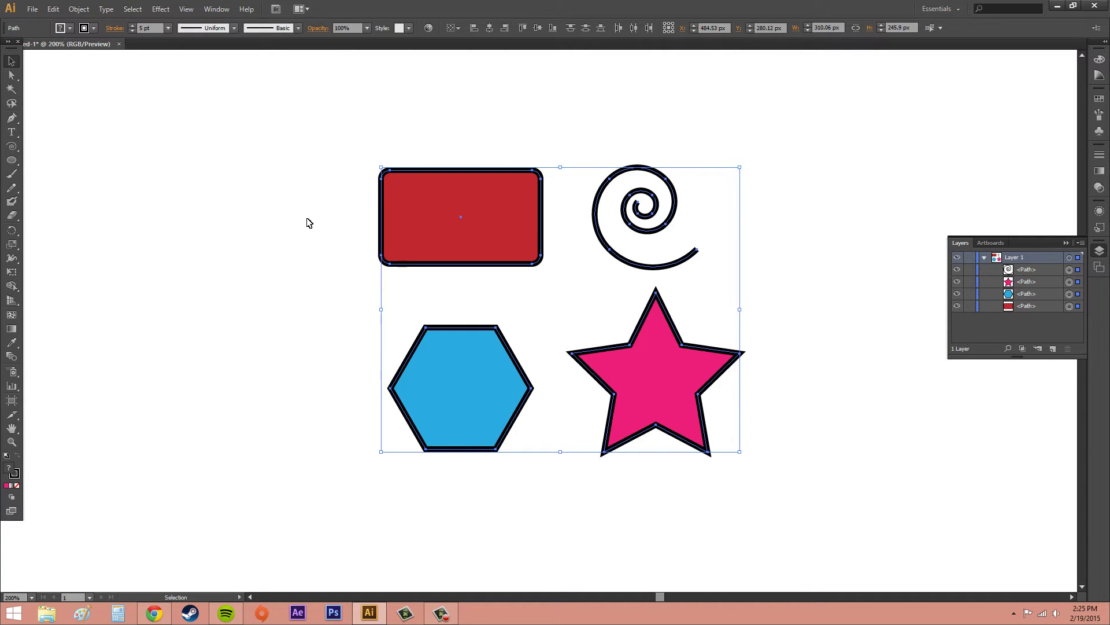
- Drop down the Select menu with the four shapes still selected
left_click(132, 9)
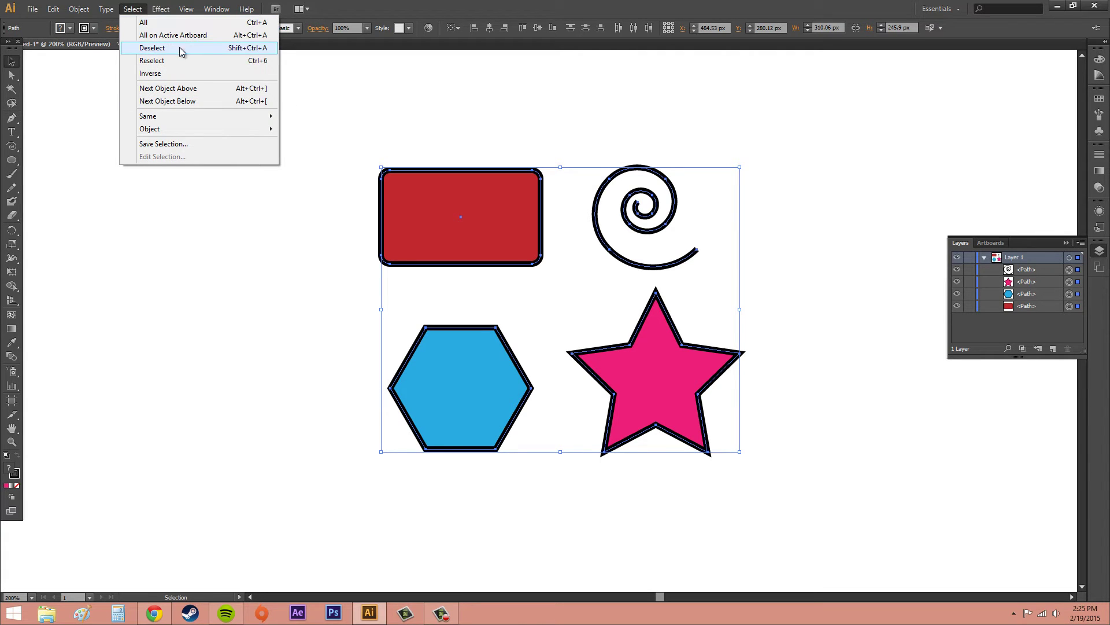
- Deselect everything, pick the rectangle, then marquee-select the rectangle and hexagon
left_click(399, 91)
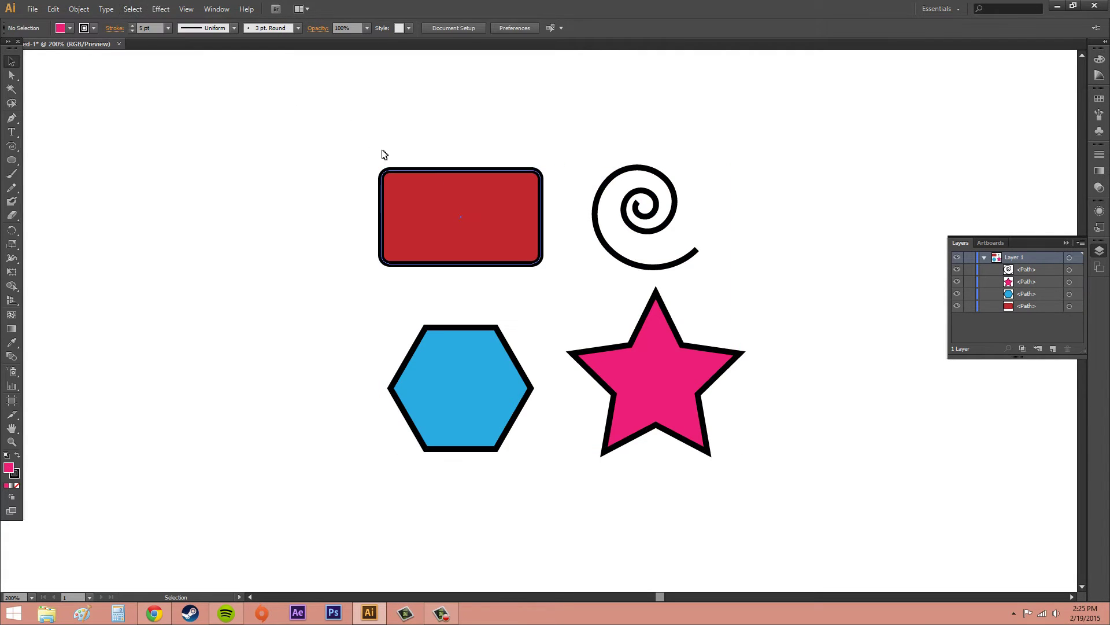
left_click(516, 199)
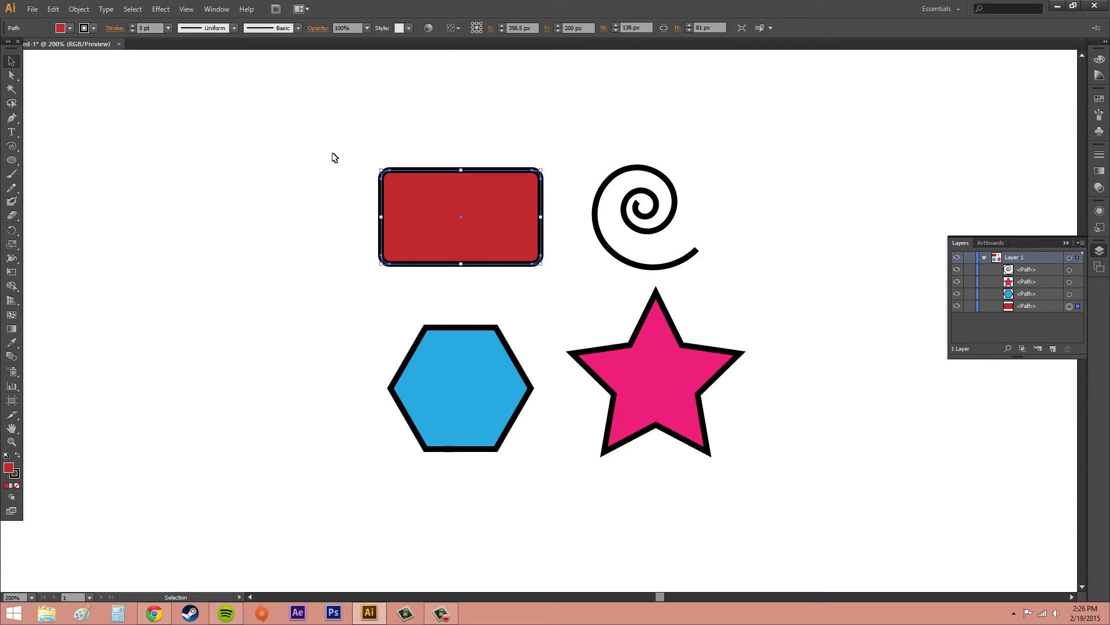
left_click_drag(247, 145, 582, 478)
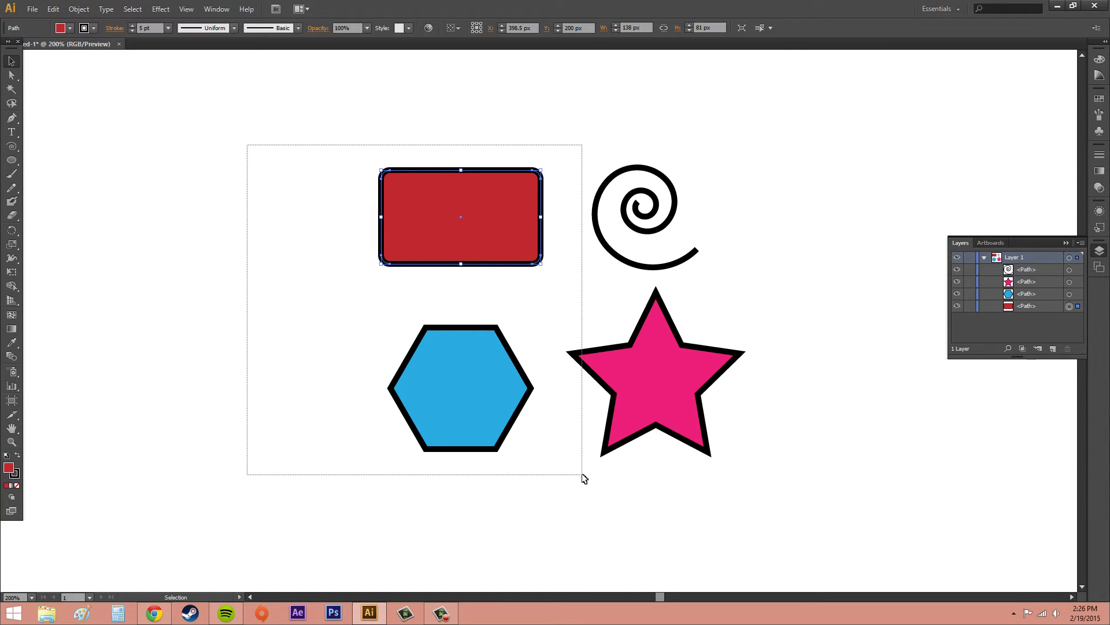
left_click_drag(584, 477, 585, 476)
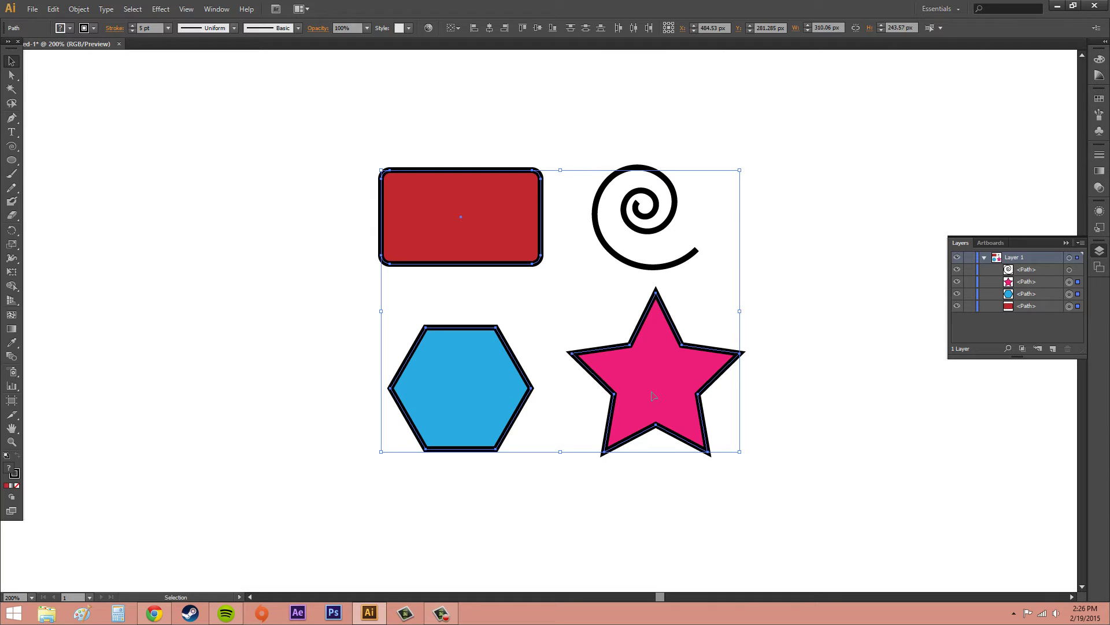
- Clear the selection with Select > Deselect and box-select the rectangle and hexagon again
left_click(134, 9)
left_click(142, 52)
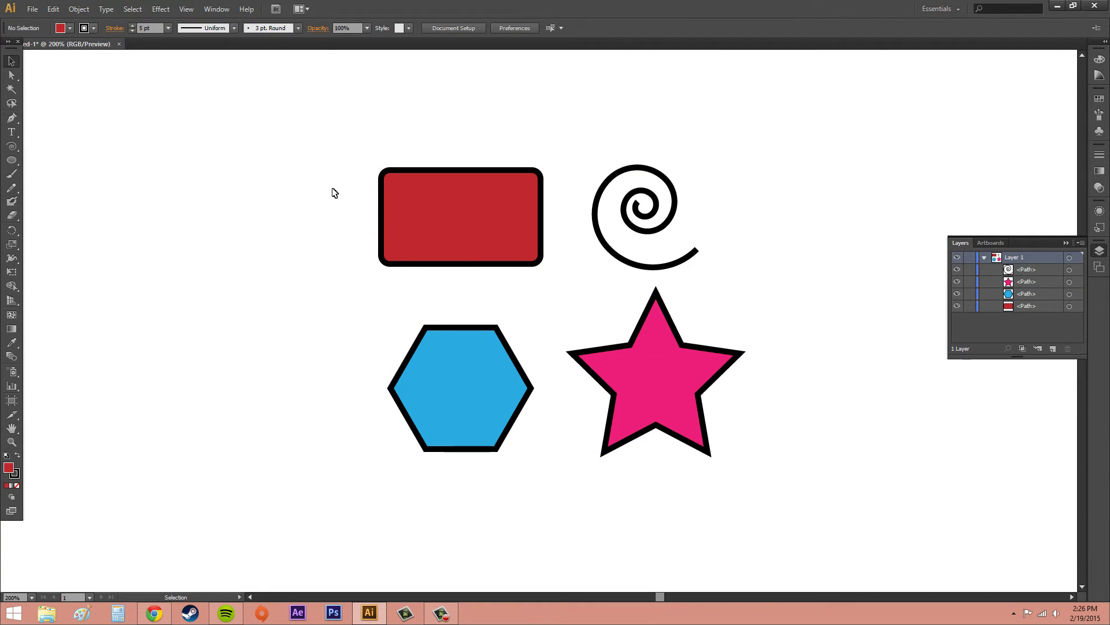
left_click_drag(278, 114, 560, 486)
left_click(834, 288)
left_click(434, 243)
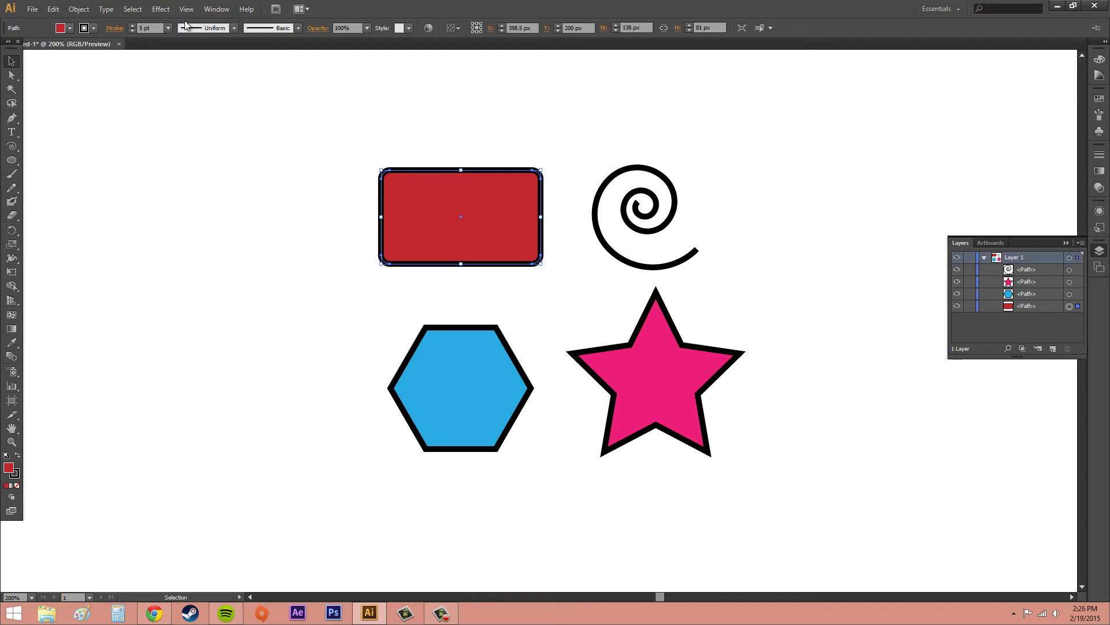
left_click(132, 9)
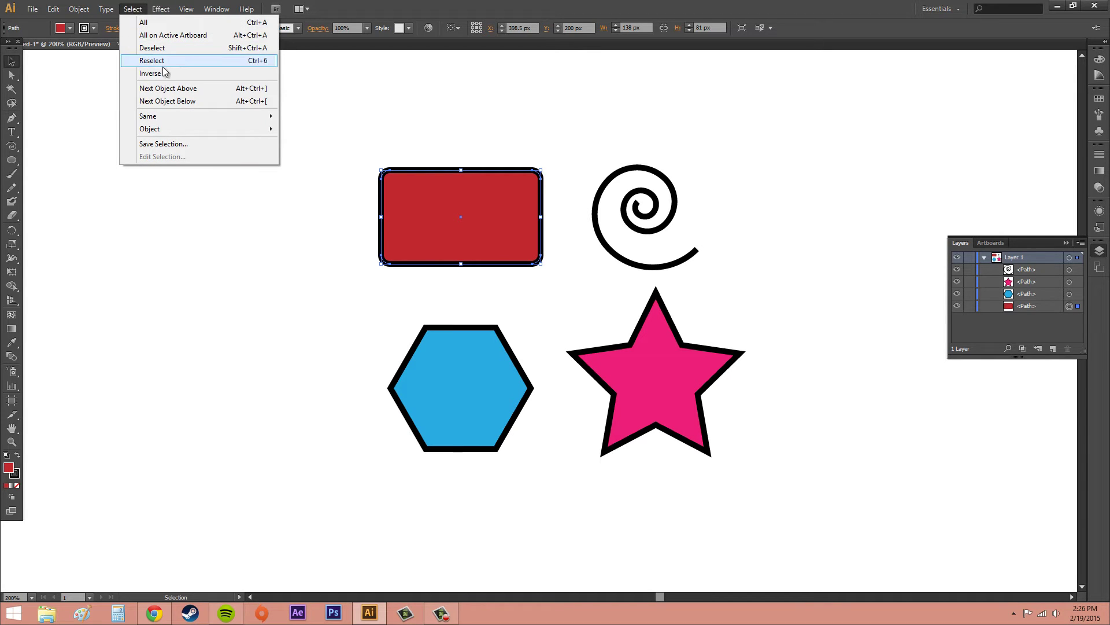
left_click(193, 75)
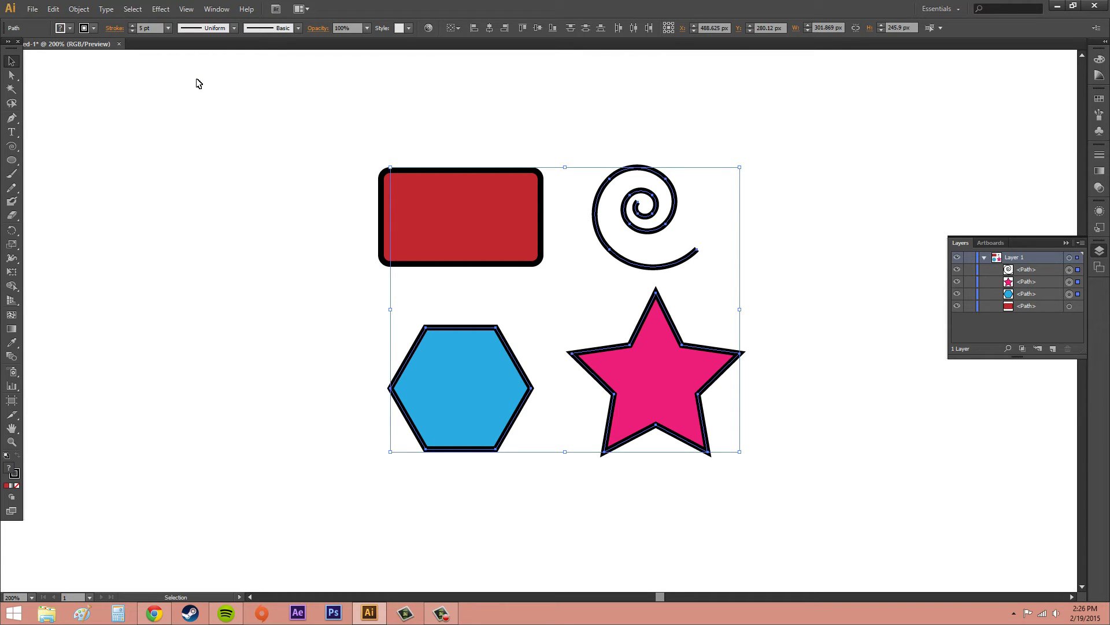
left_click(291, 283)
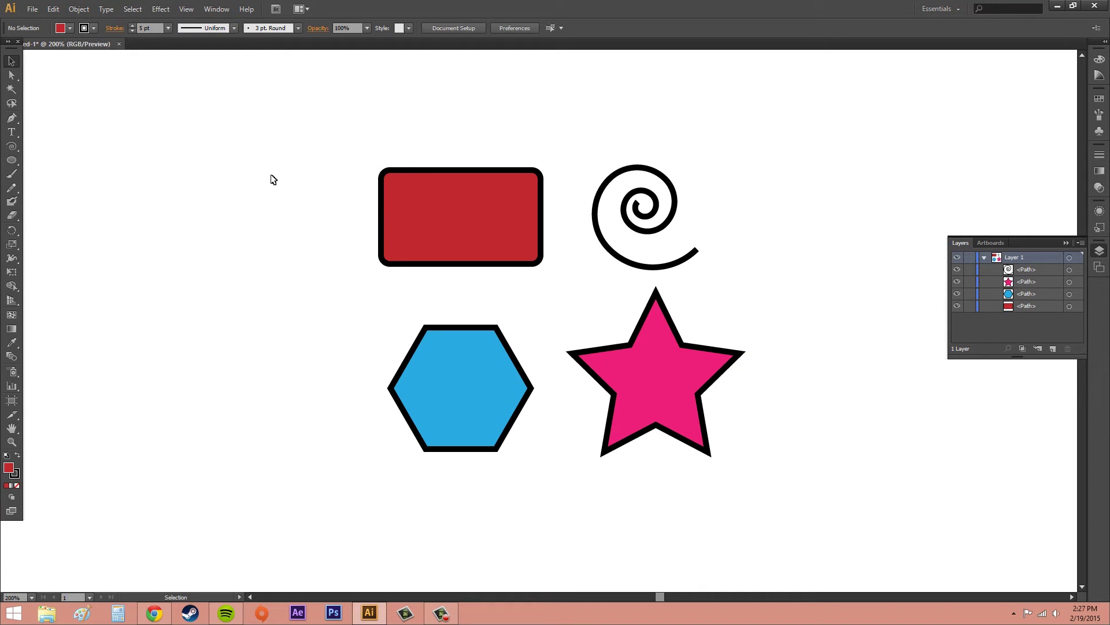
left_click(129, 9)
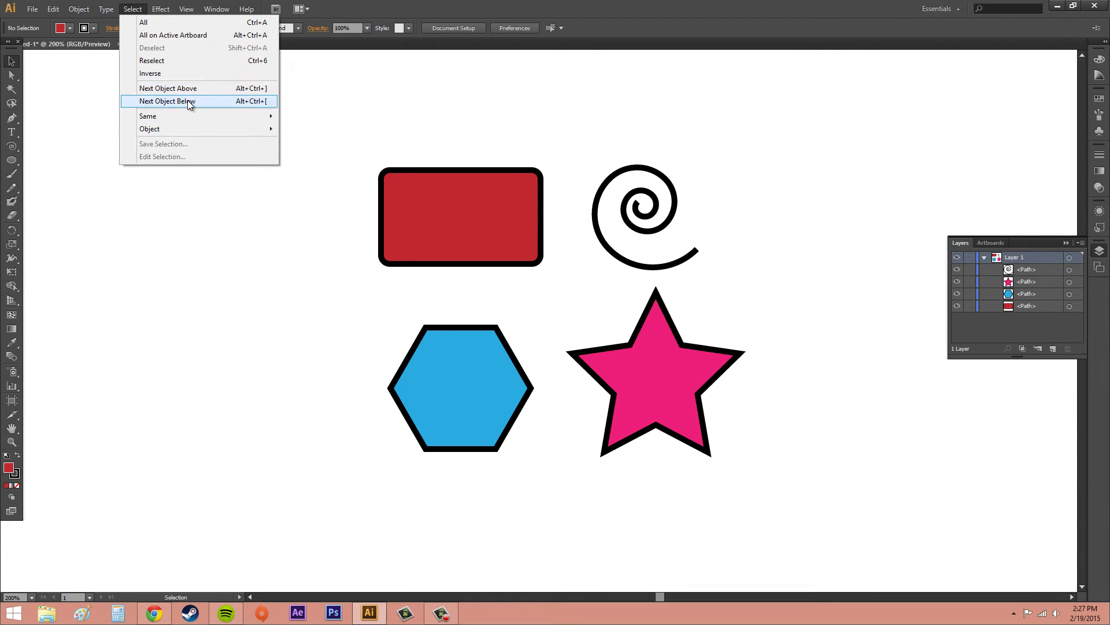
left_click(494, 244)
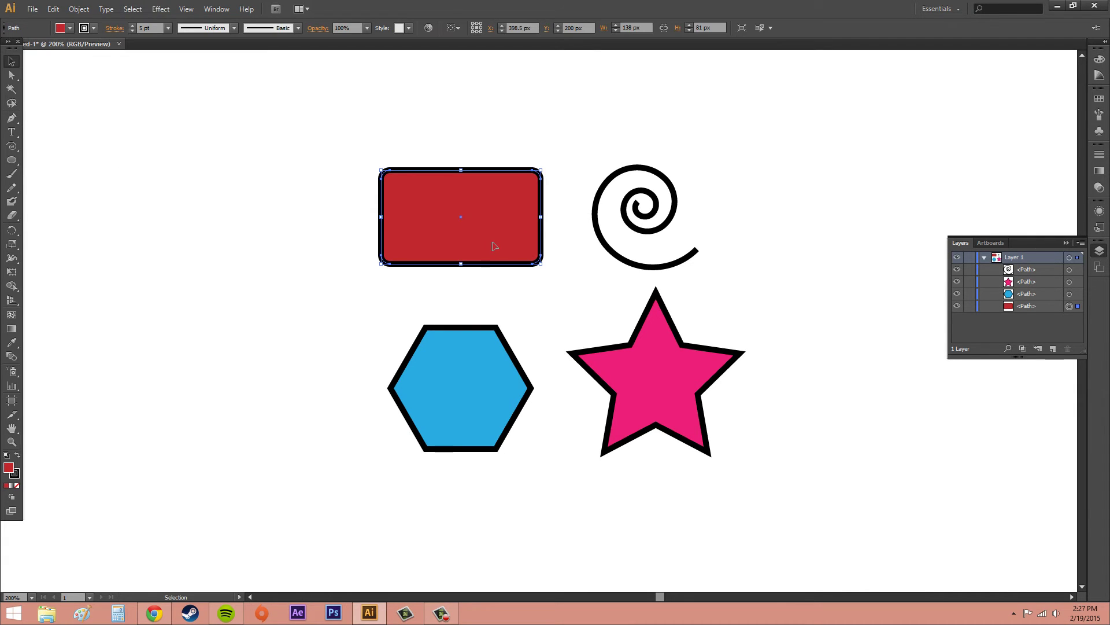
left_click(502, 380)
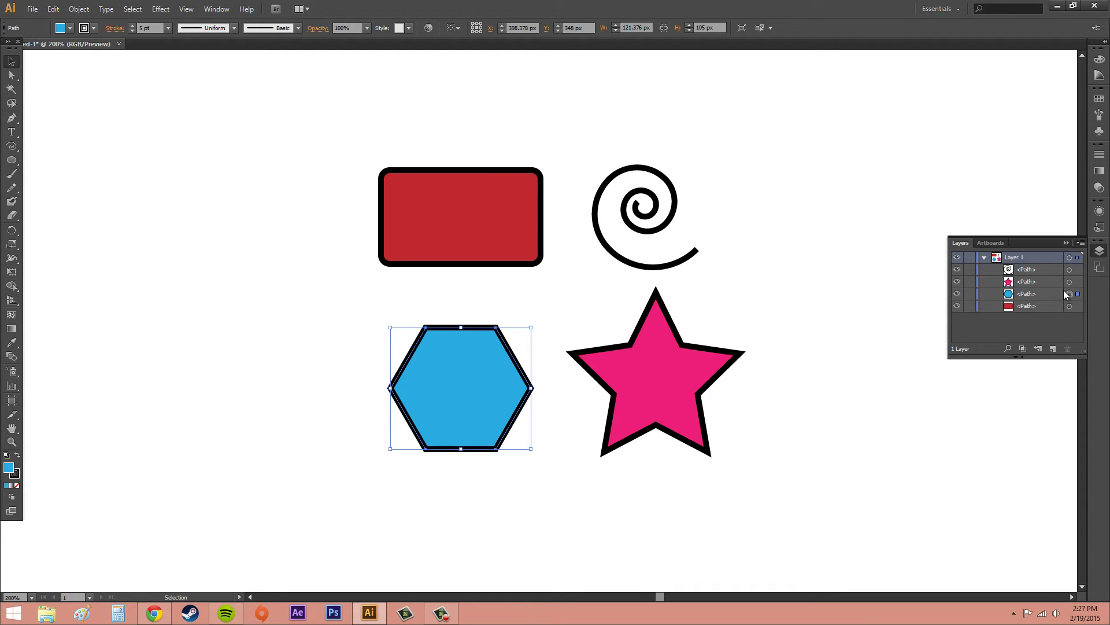
left_click(132, 9)
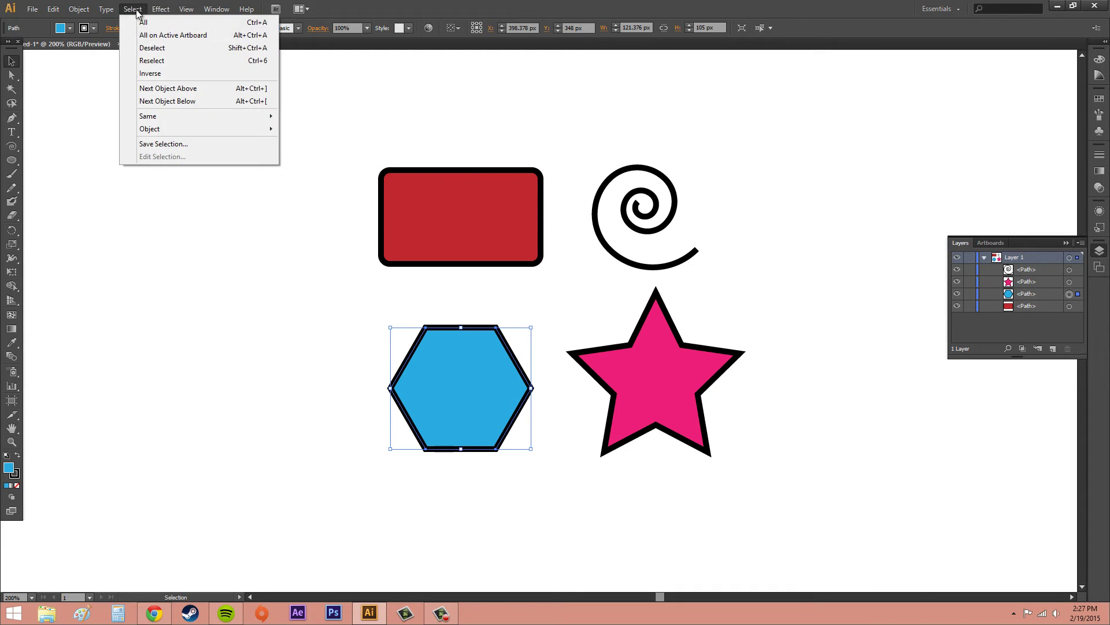
left_click(169, 91)
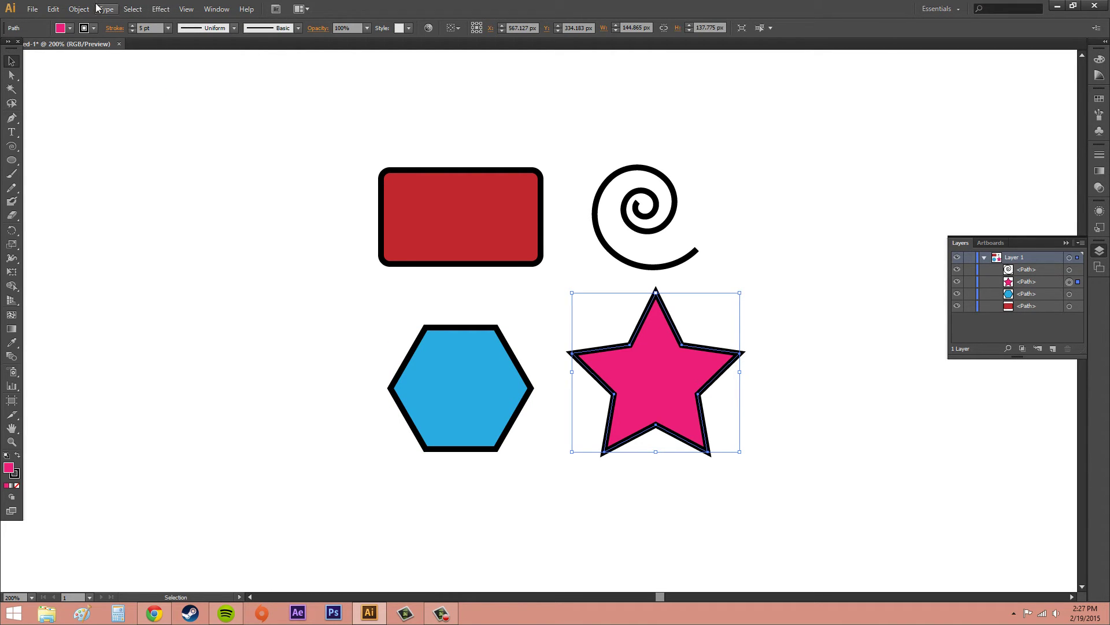
left_click(132, 9)
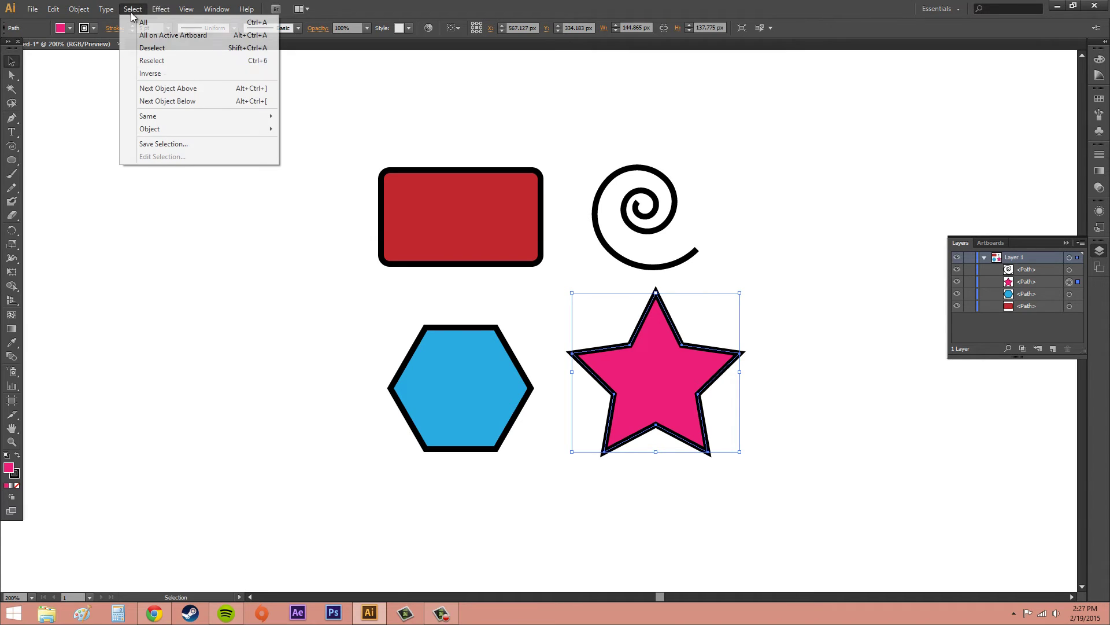
left_click(177, 102)
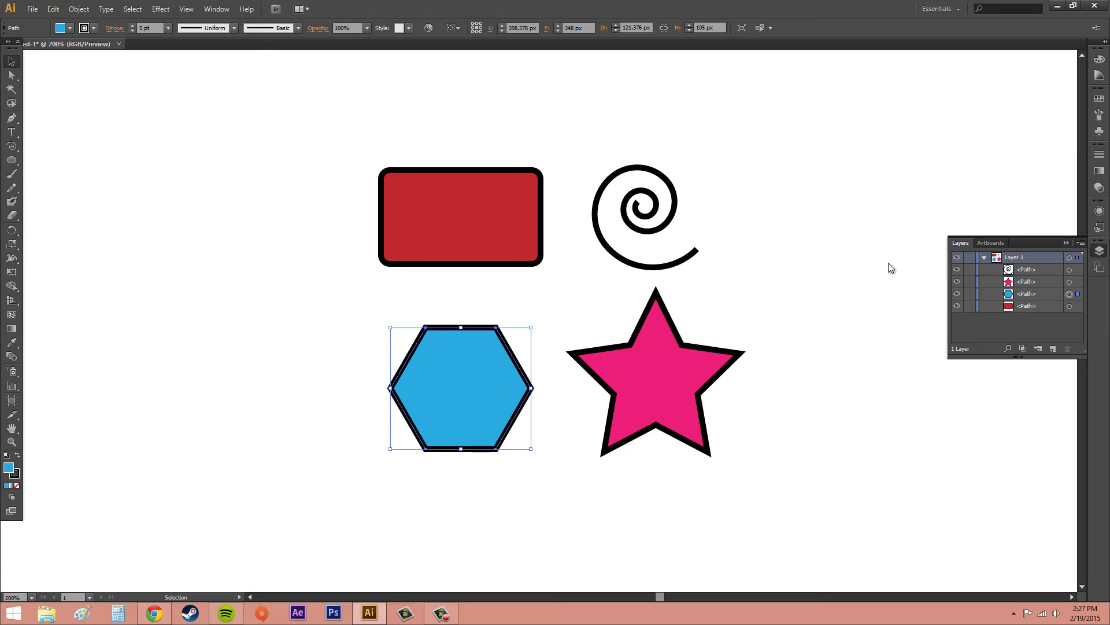
left_click(135, 8)
left_click(164, 101)
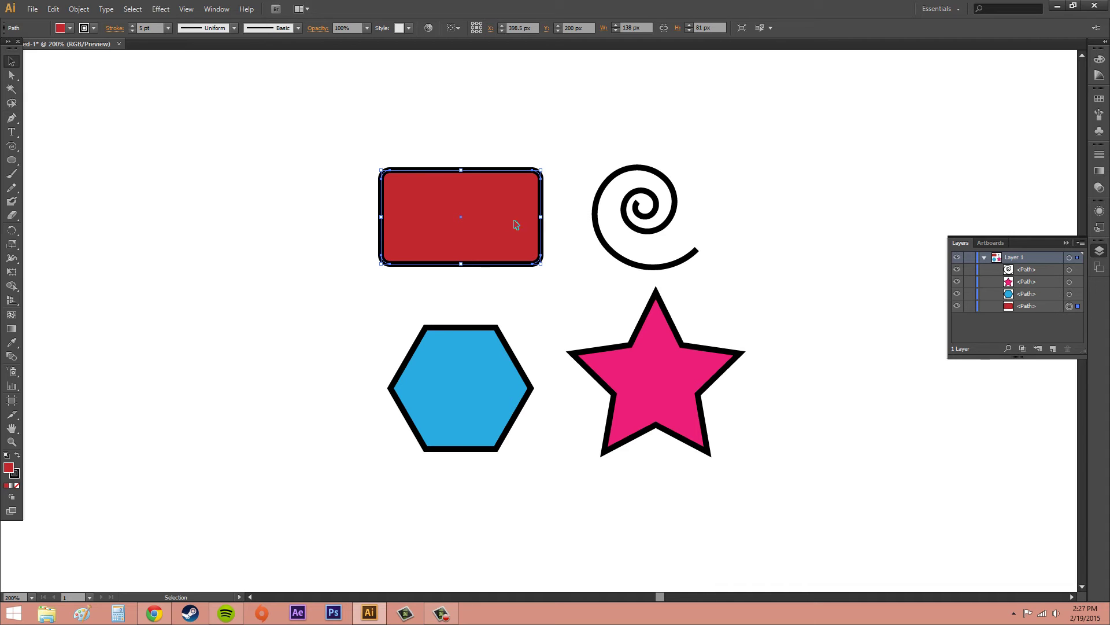
left_click(796, 171)
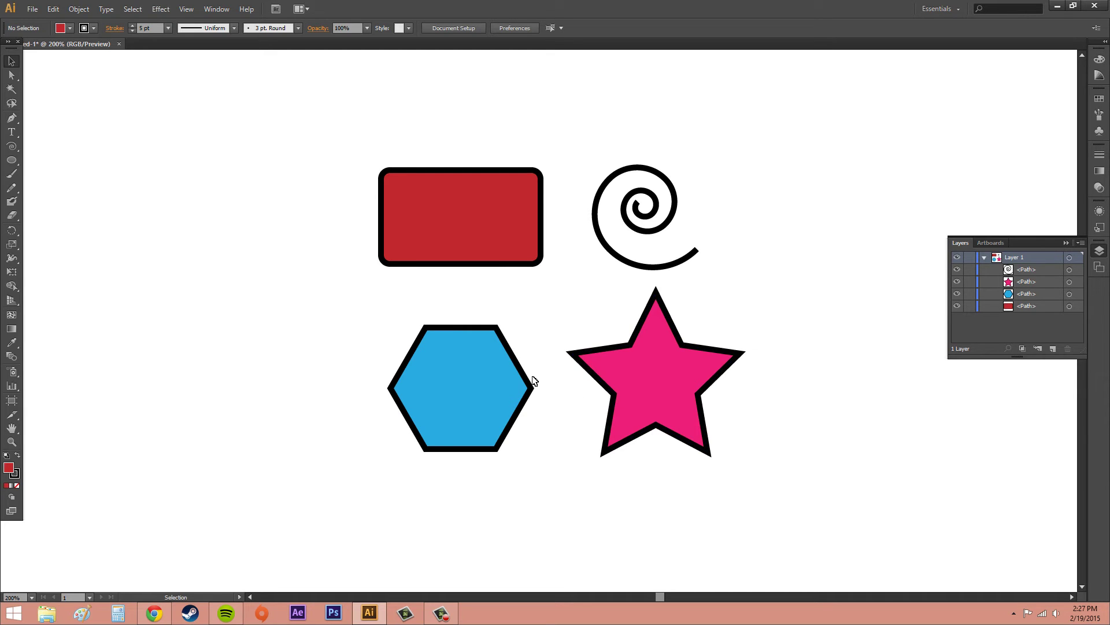
- Select shapes sharing a stroke weight via Select > Same, then pick and deselect the spiral
left_click(132, 9)
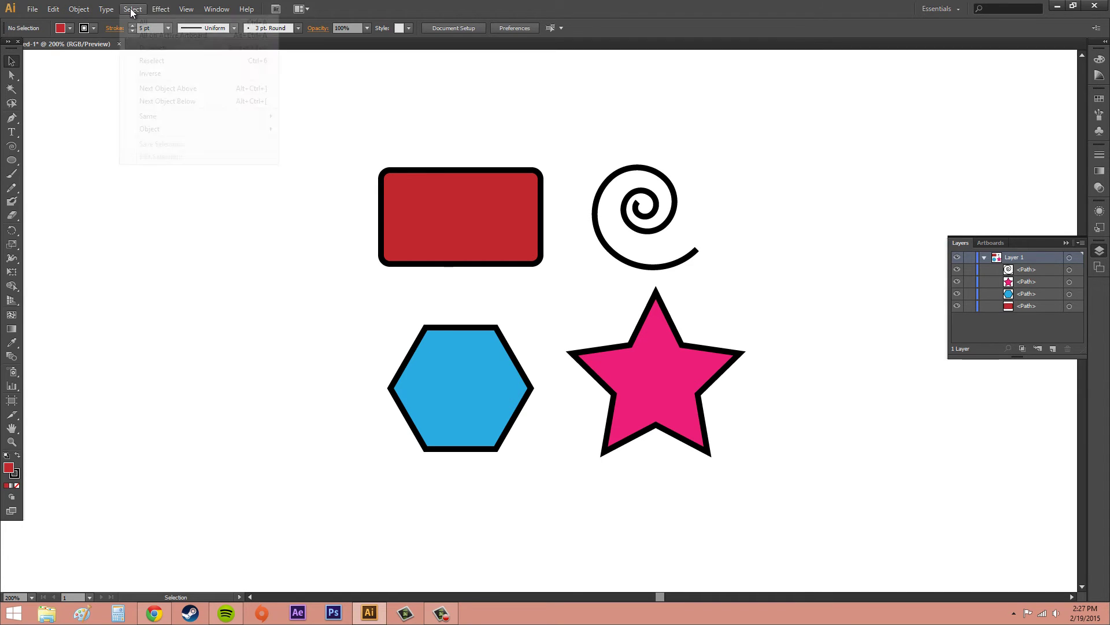
mouse_move(154, 121)
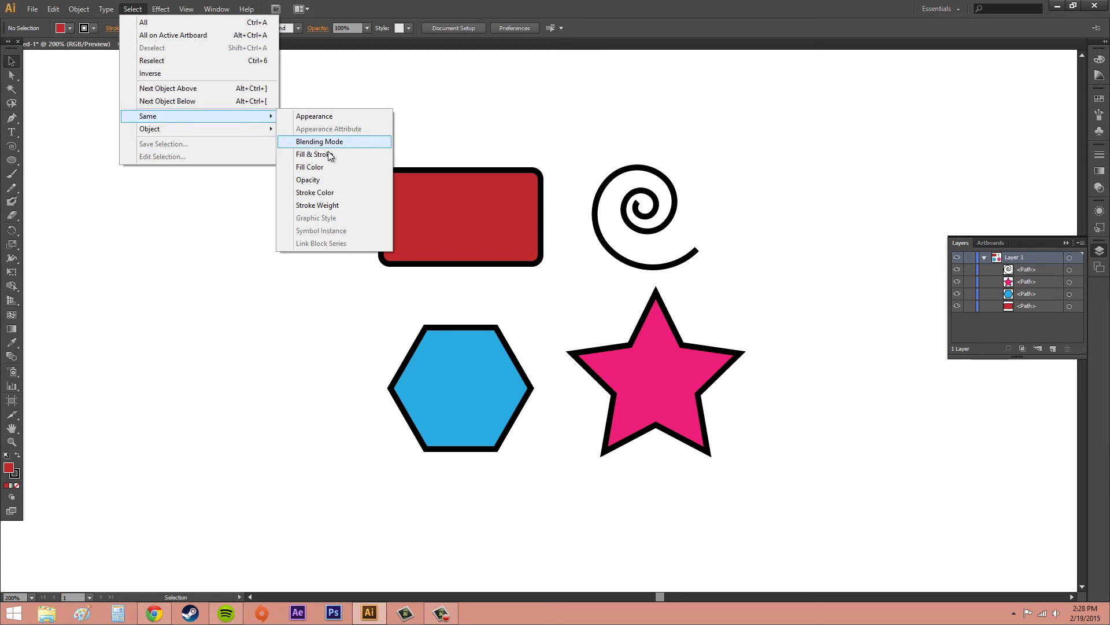
left_click(313, 206)
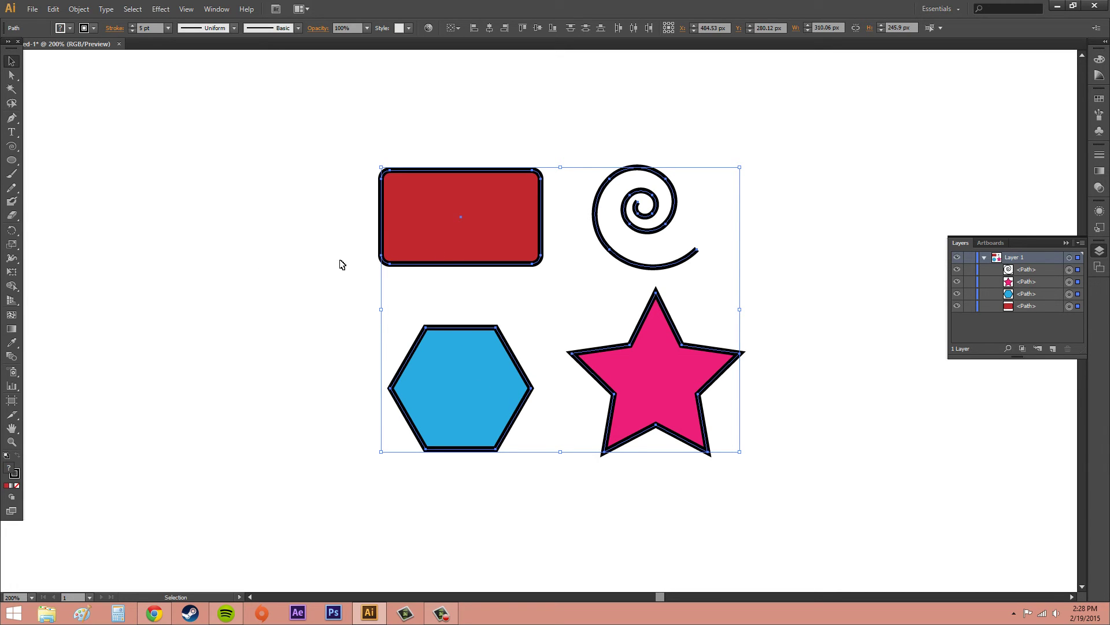
left_click(263, 264)
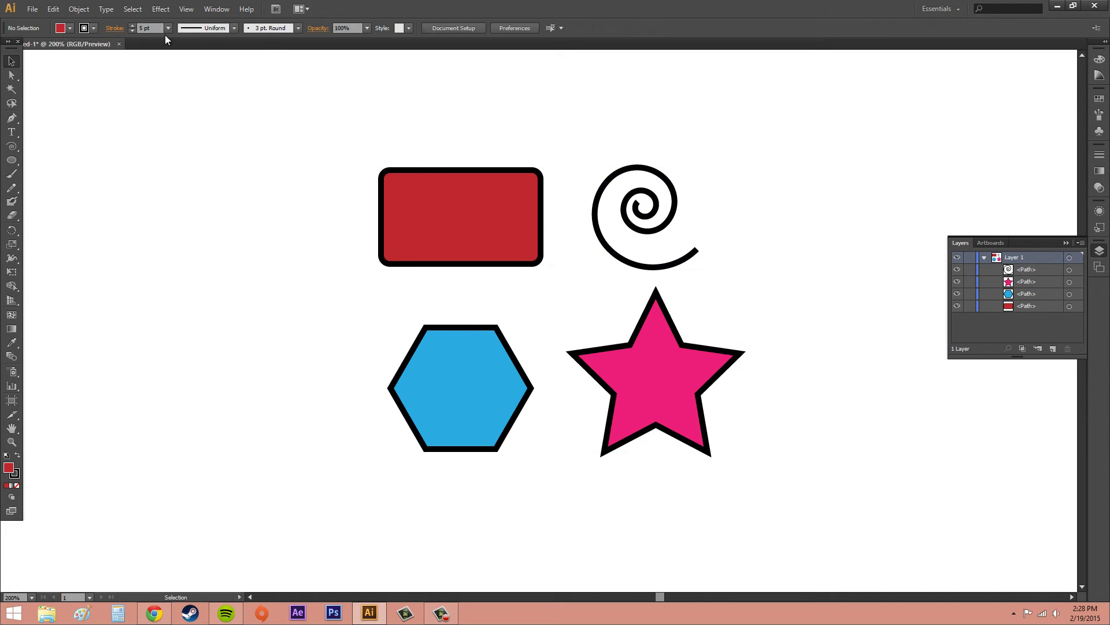
left_click(641, 227)
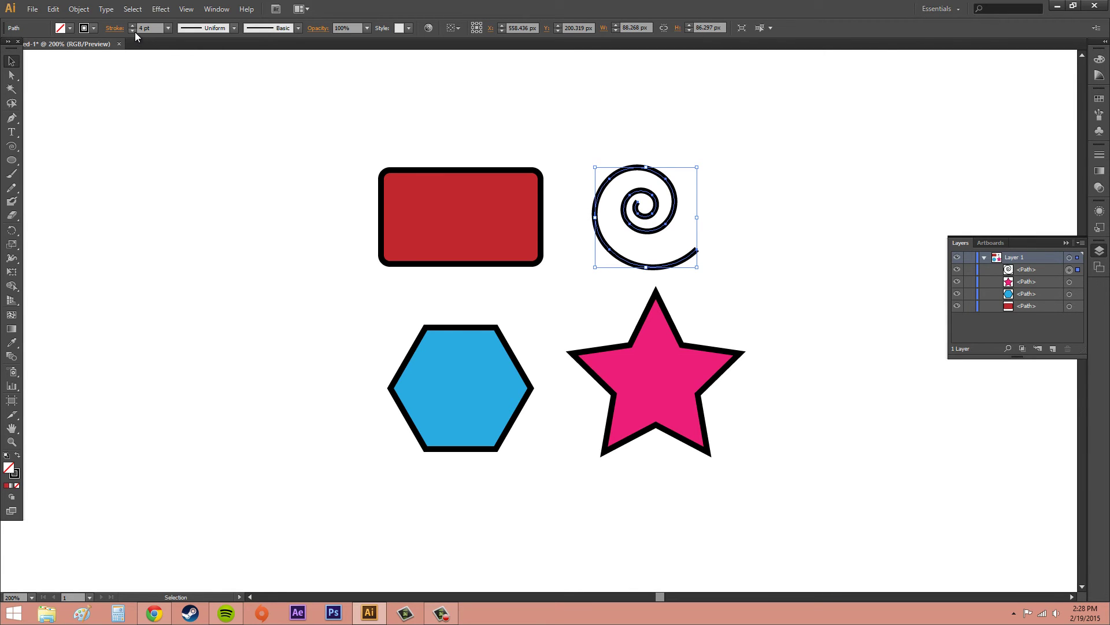
left_click(230, 199)
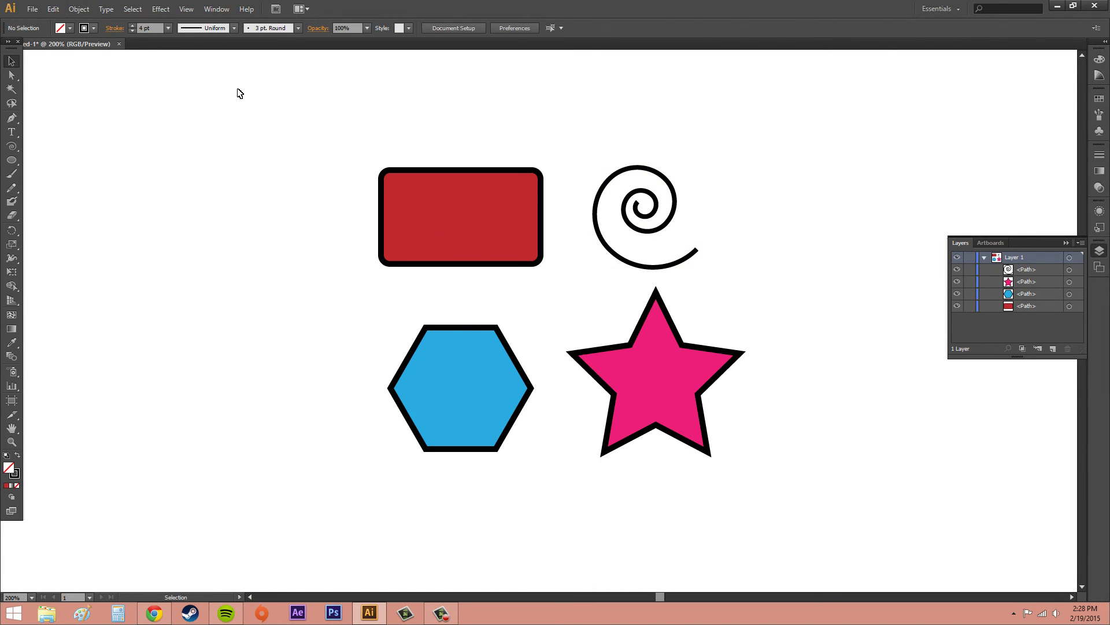
- Select the shapes matching the rectangle's stroke weight, drag them down-left, then undo the move
left_click(406, 204)
left_click(133, 9)
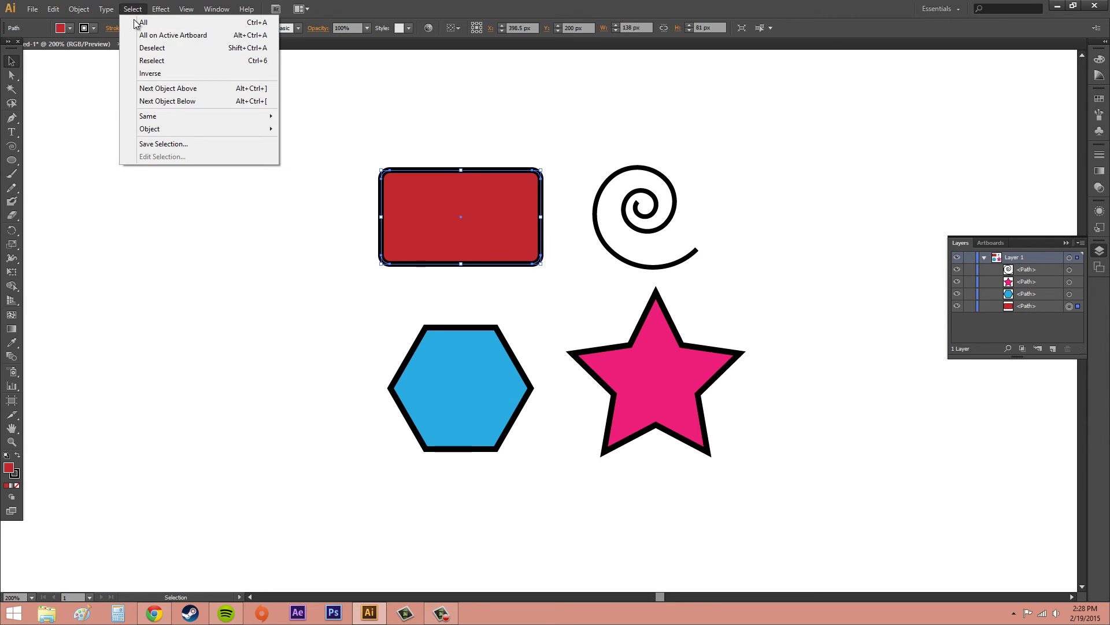
mouse_move(190, 117)
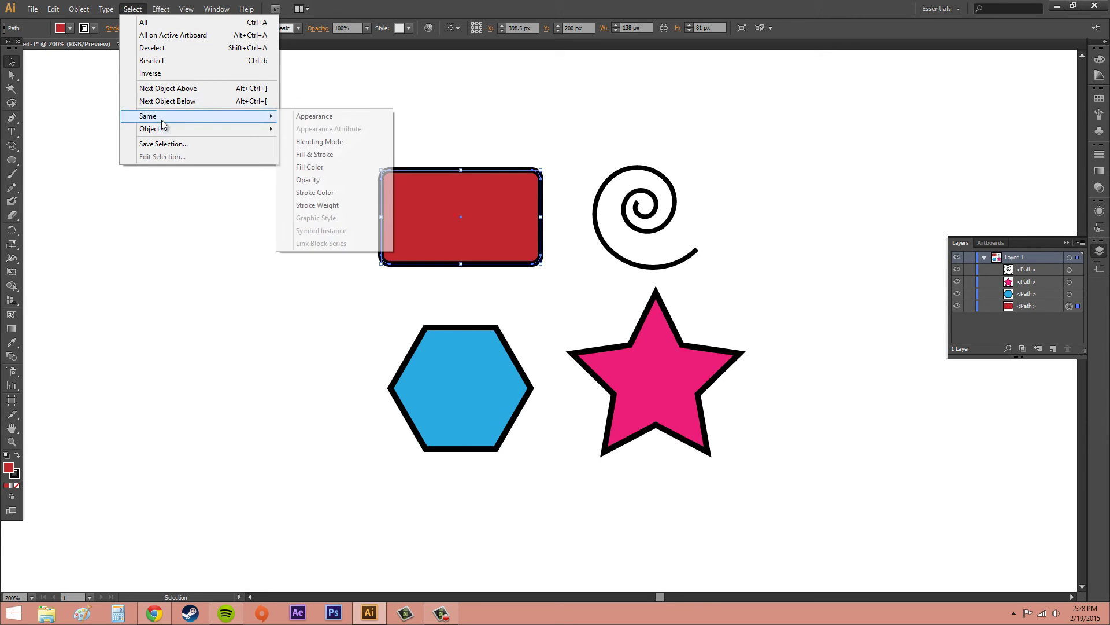
left_click(332, 206)
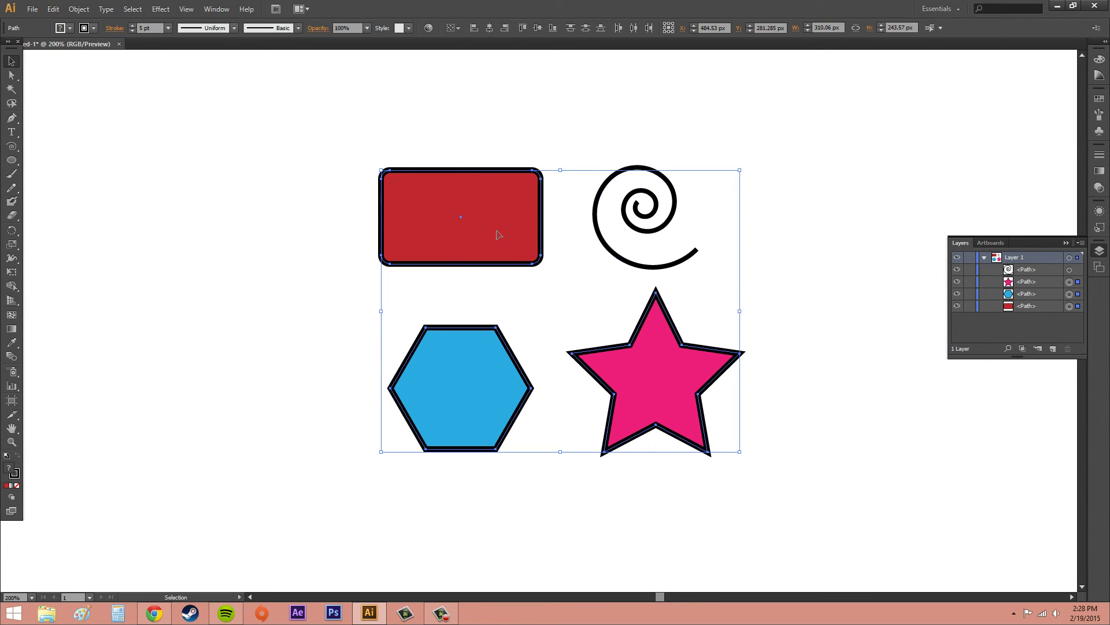
left_click_drag(505, 172, 382, 241)
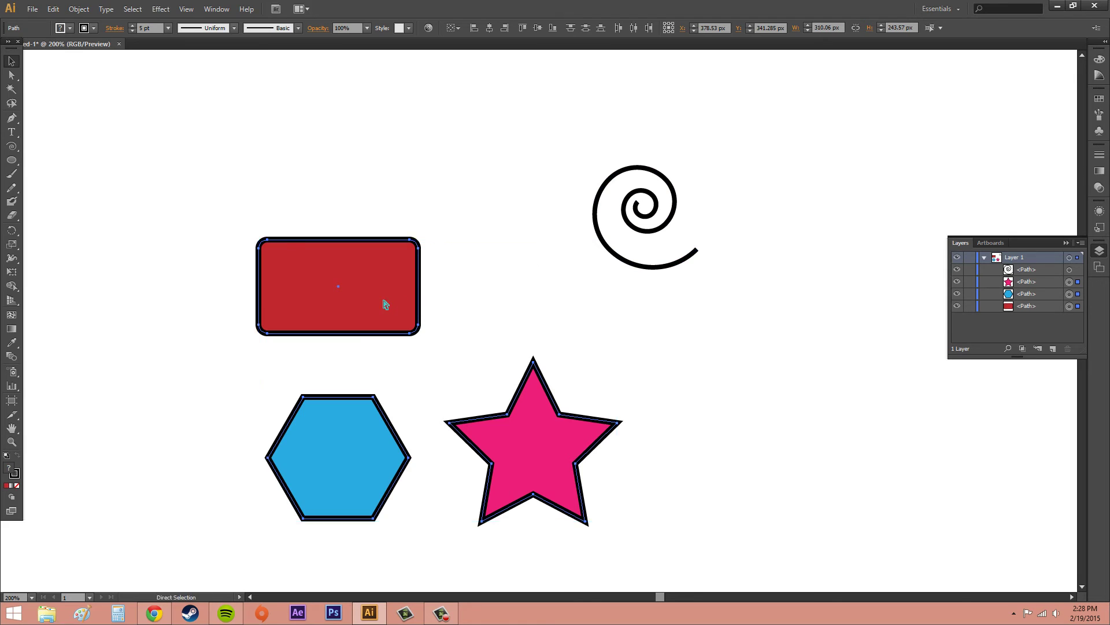
key("ctrl+z")
- Raise the spiral's stroke weight to 5 pt and deselect it
left_click(699, 184)
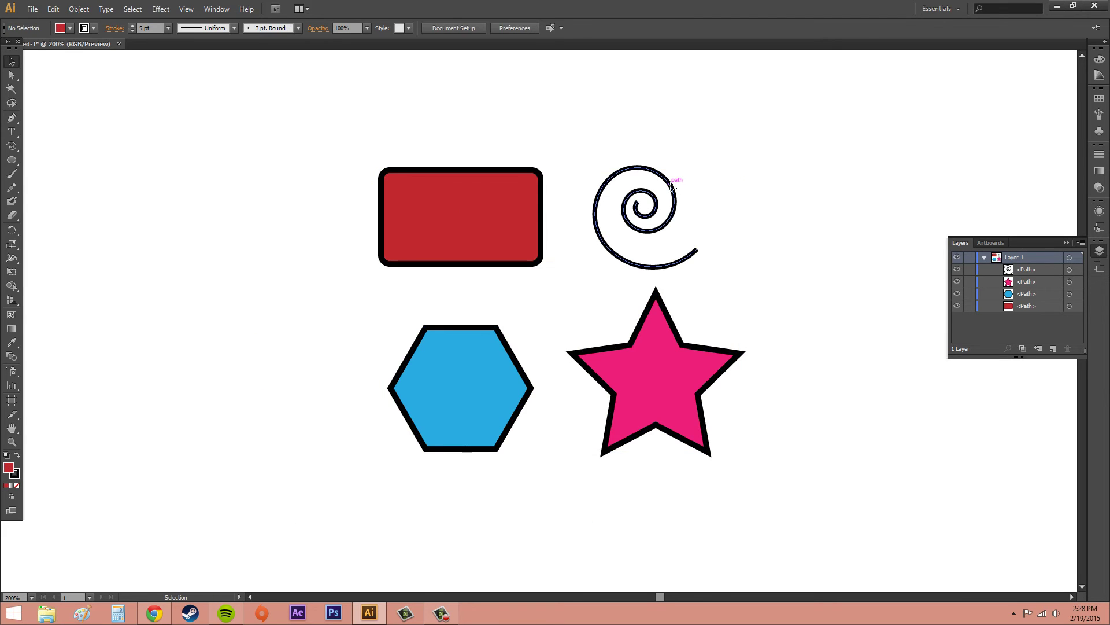
left_click(675, 204)
left_click(132, 25)
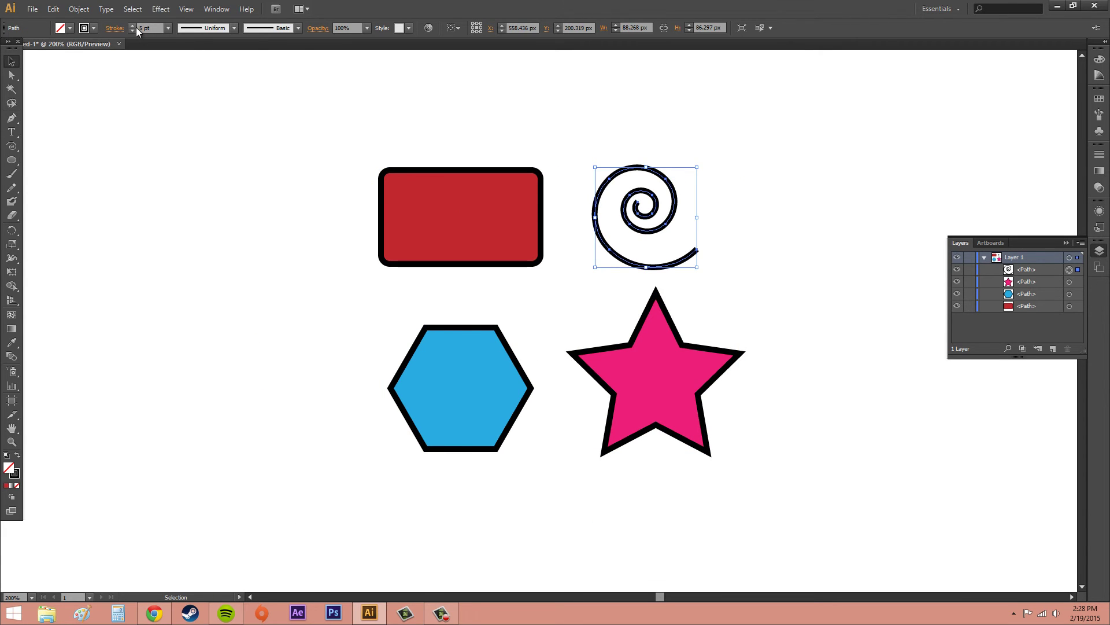
left_click(202, 186)
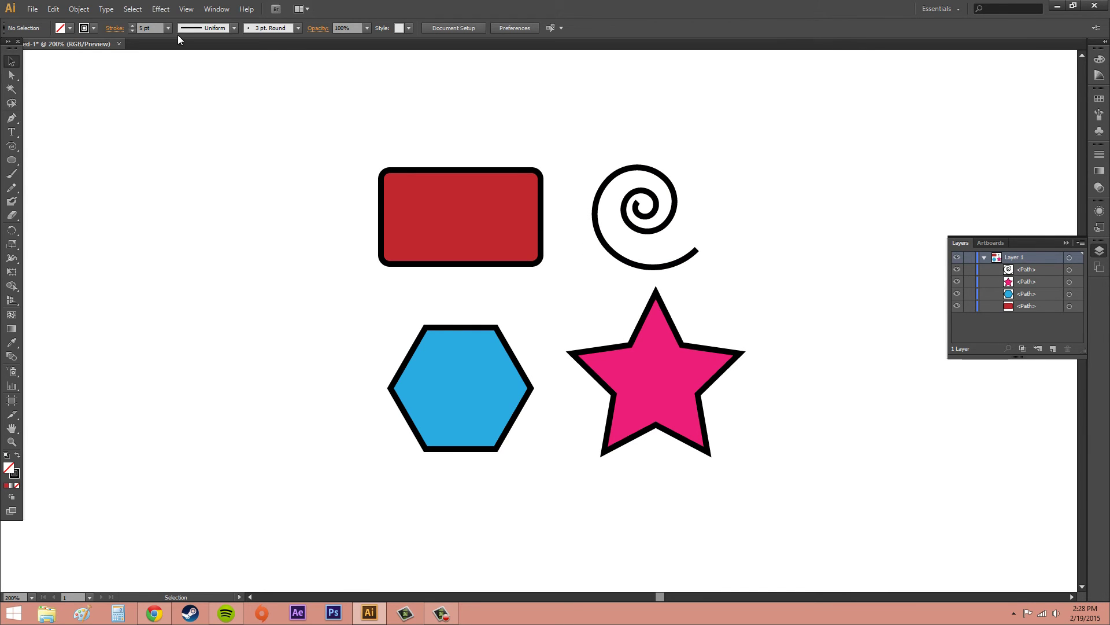
left_click(133, 9)
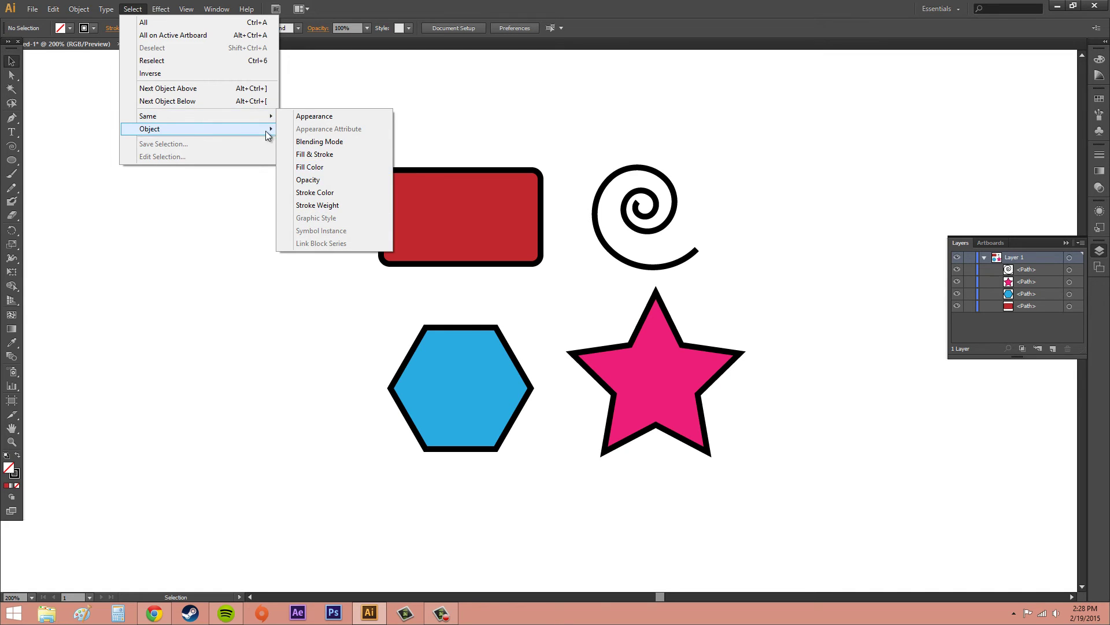
mouse_move(196, 127)
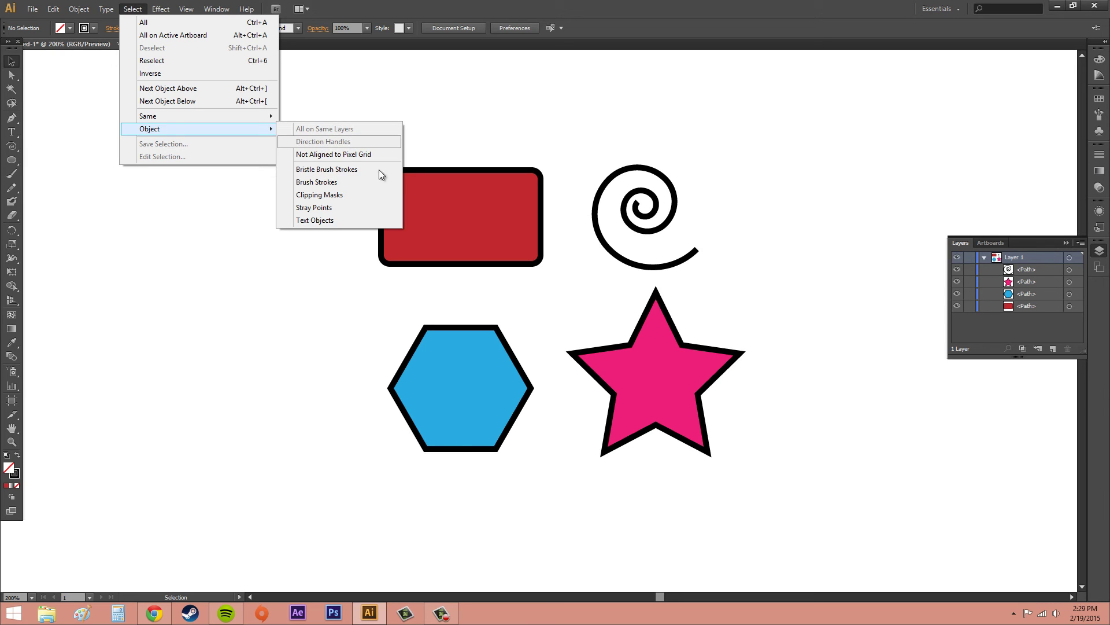
left_click(492, 221)
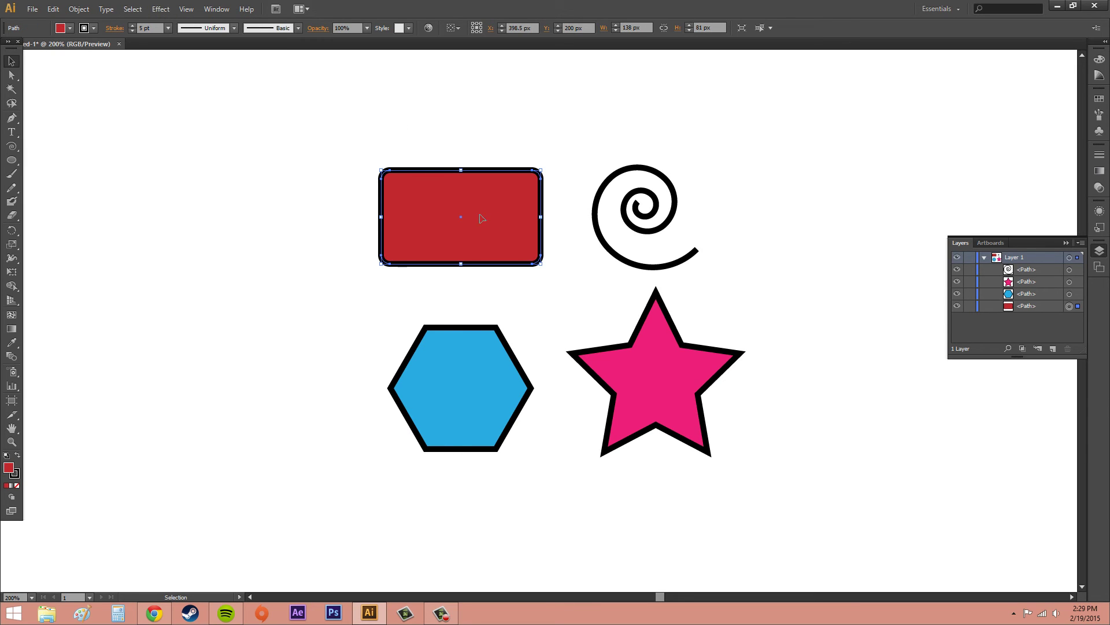
- Select all objects on the rectangle's layer and create a new Layer 2
left_click(78, 8)
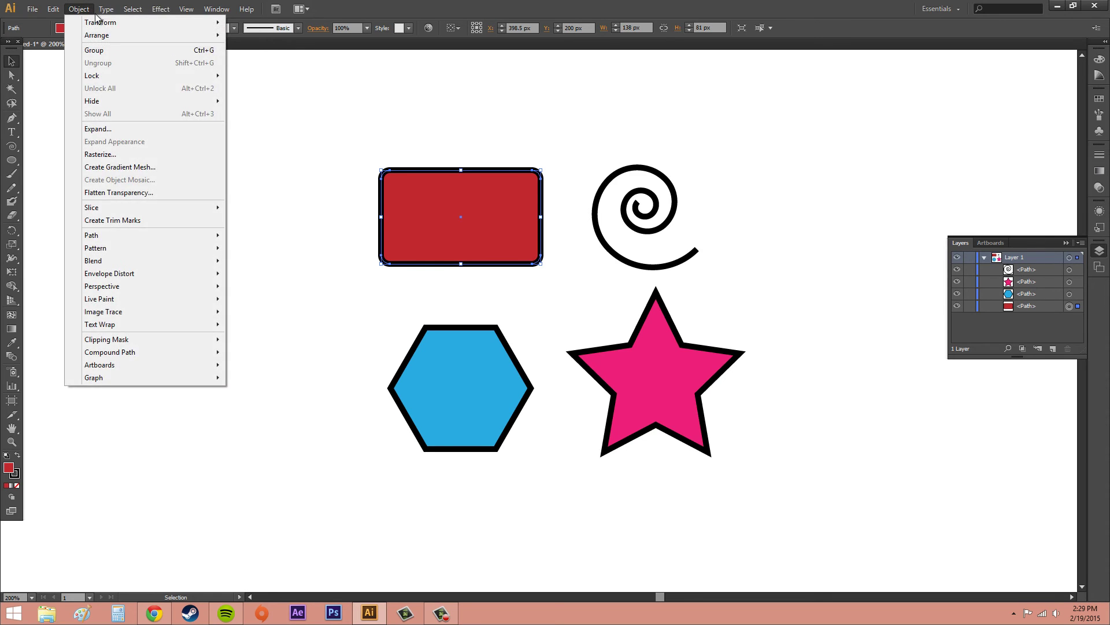
mouse_move(141, 9)
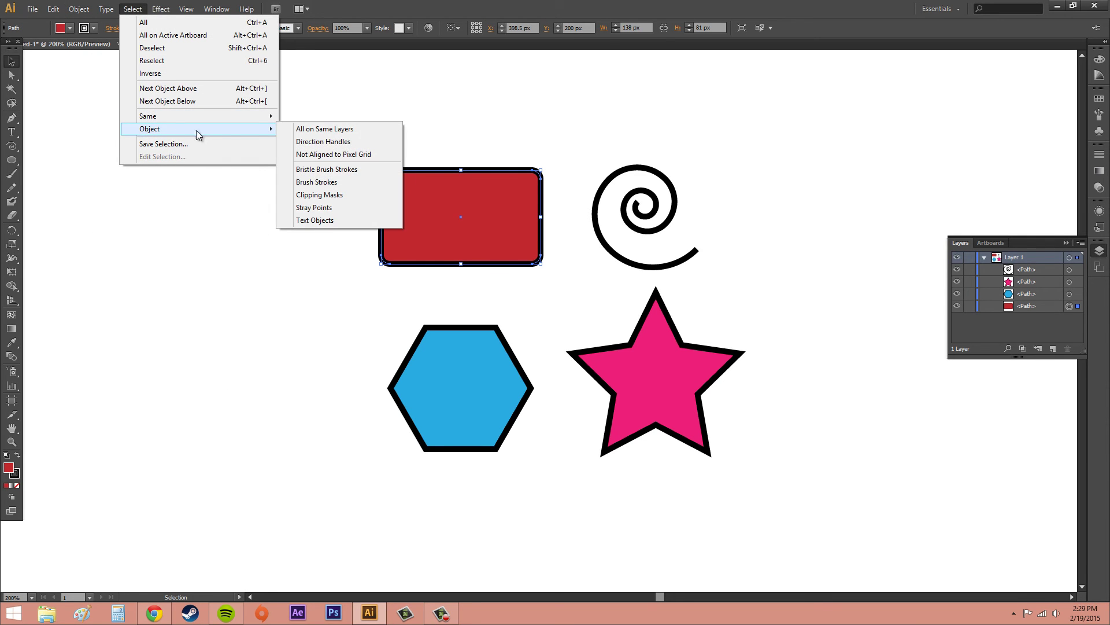
left_click(303, 131)
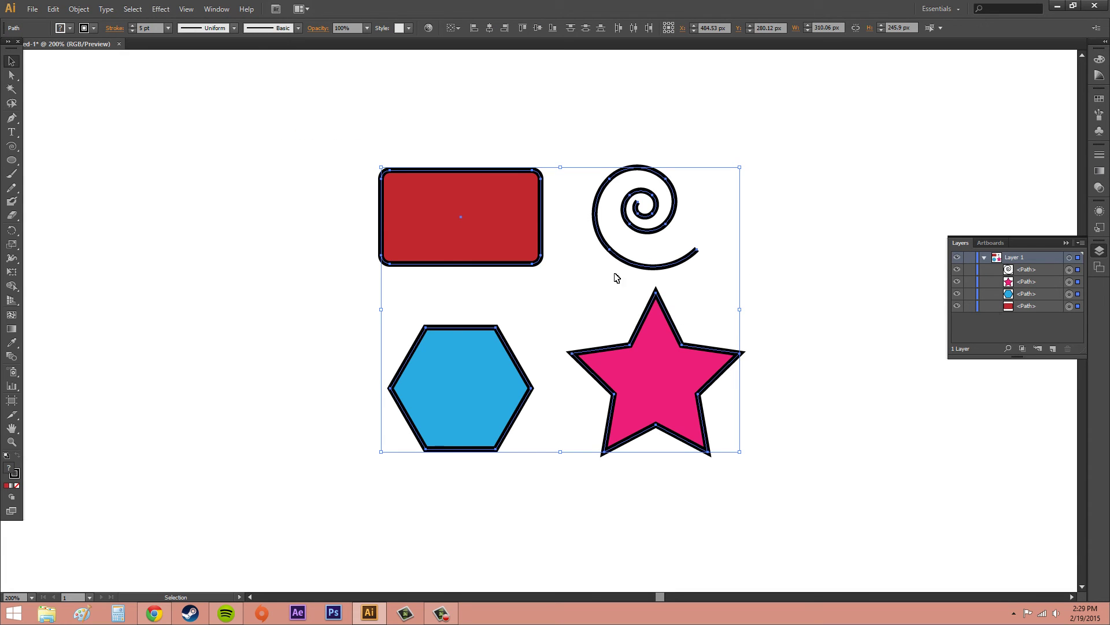
left_click(1053, 349)
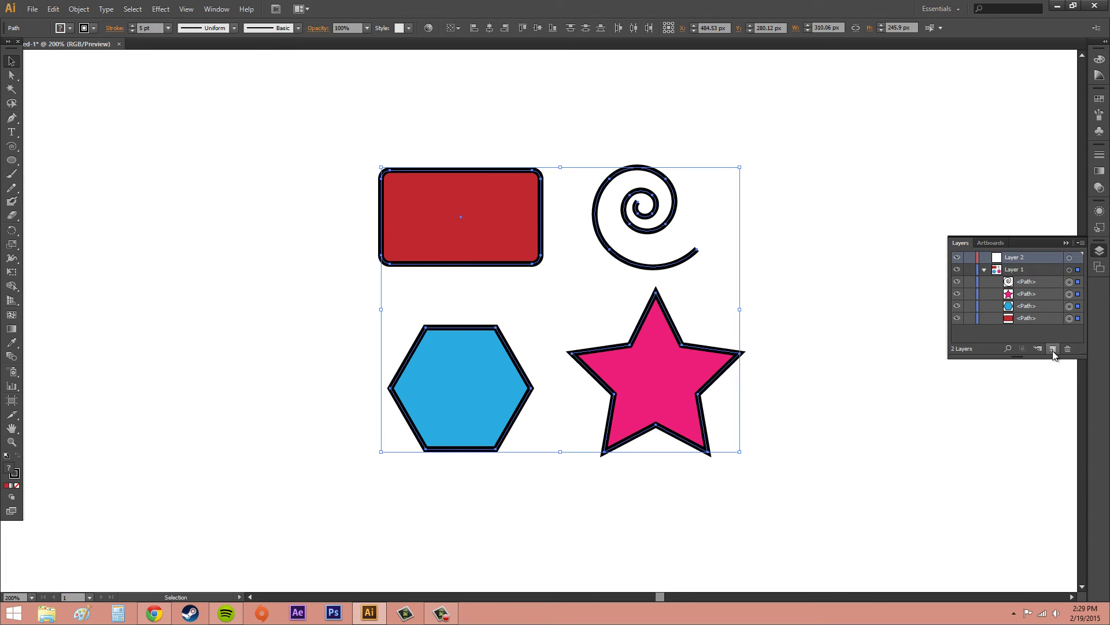
- Drag the pink star's row from Layer 1 onto Layer 2 and expand Layer 2
left_click(1028, 322)
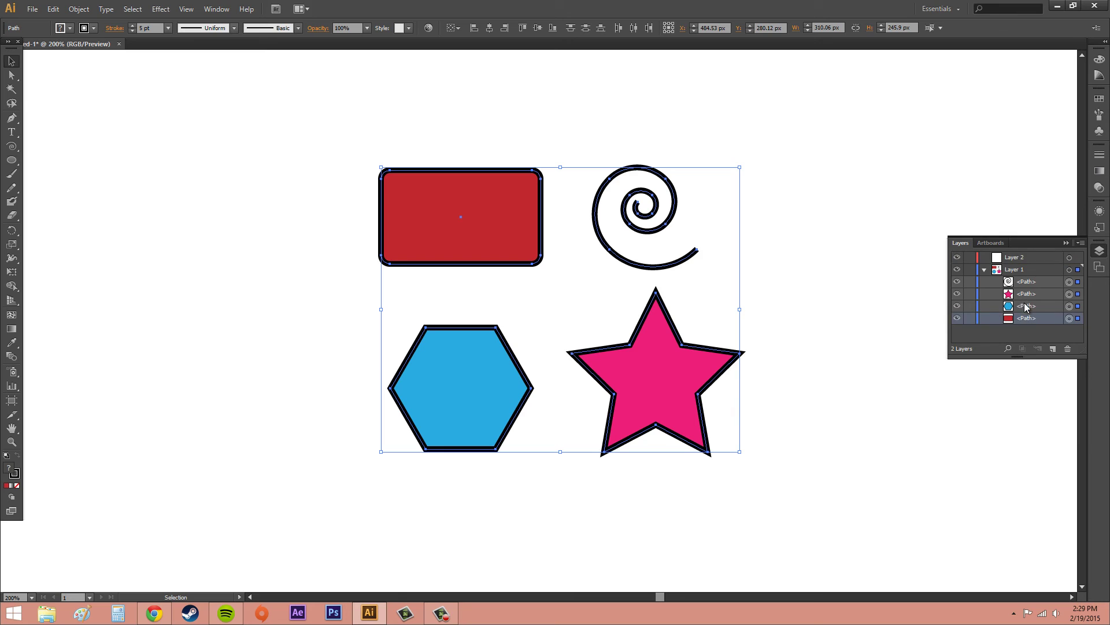
left_click(1025, 307)
left_click_drag(1026, 294, 1022, 258)
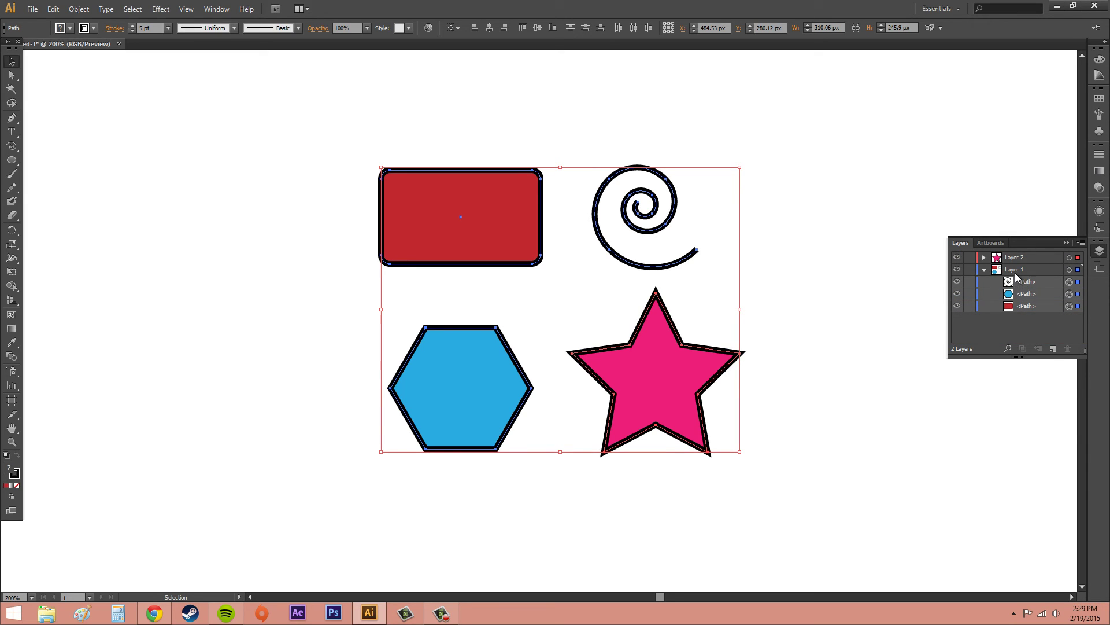
left_click(984, 257)
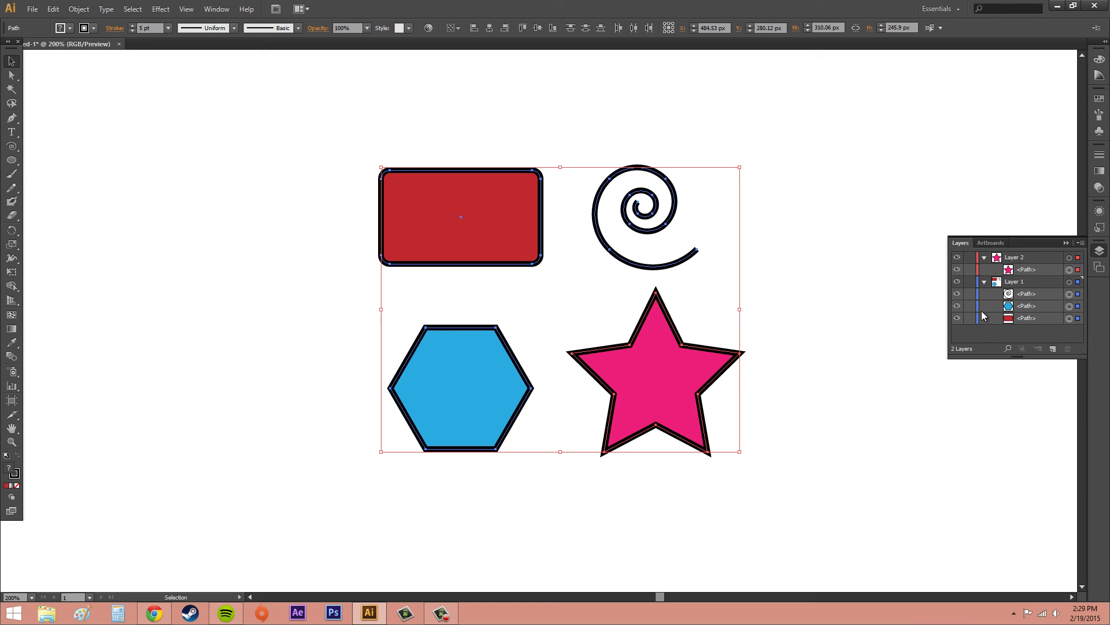
- Deselect everything and select the red rectangle again
left_click(1025, 293)
left_click(787, 279)
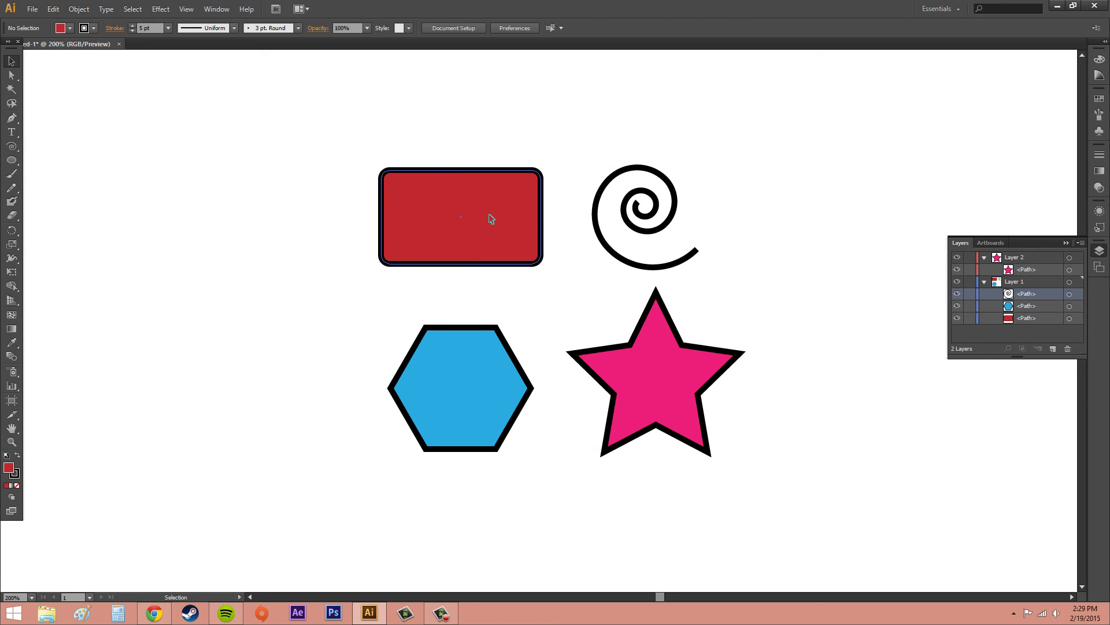
left_click(491, 219)
left_click(127, 10)
mouse_move(191, 128)
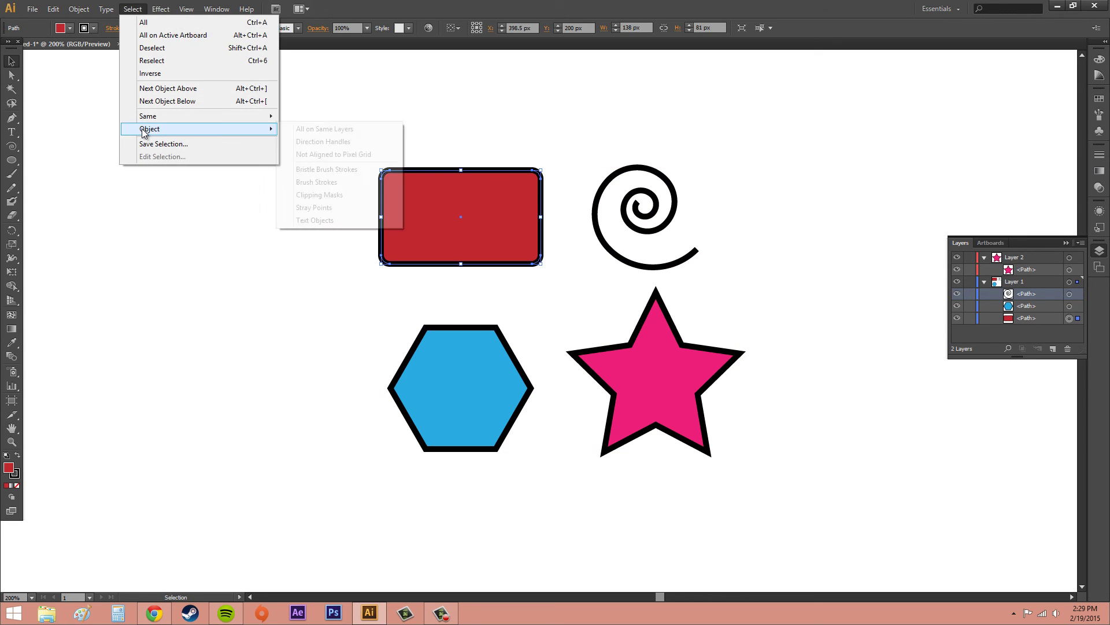
left_click(343, 130)
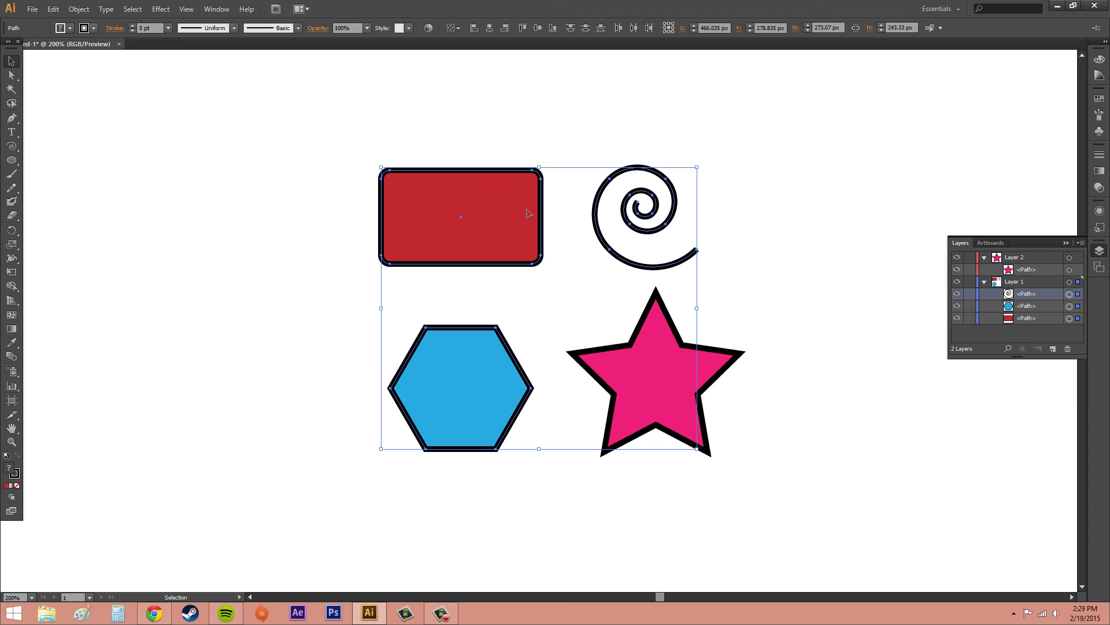
left_click(131, 9)
mouse_move(236, 129)
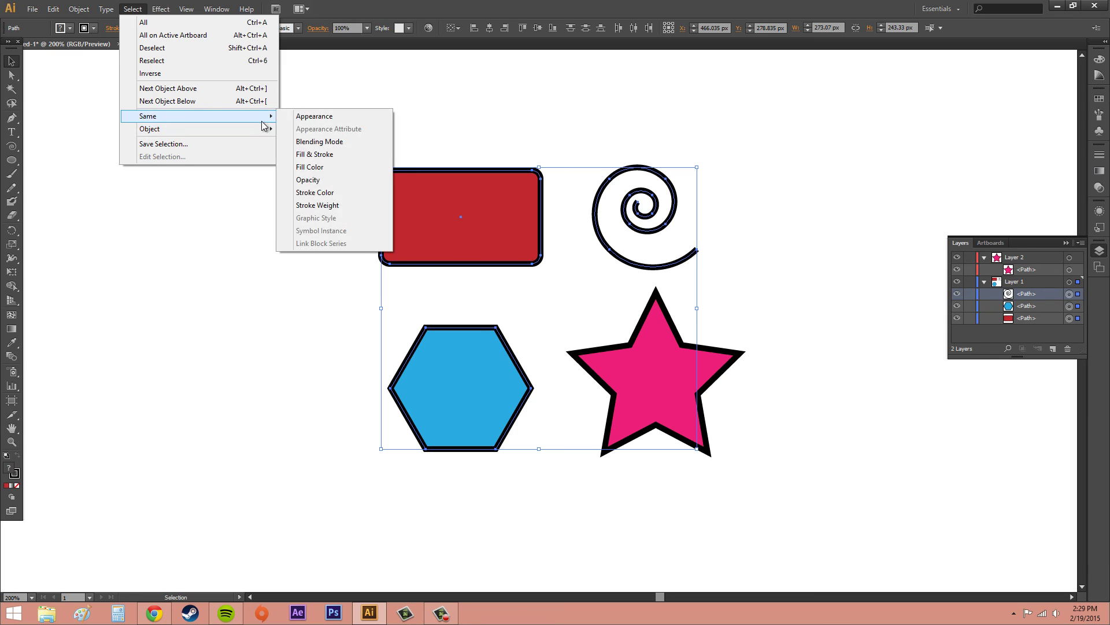
left_click(334, 154)
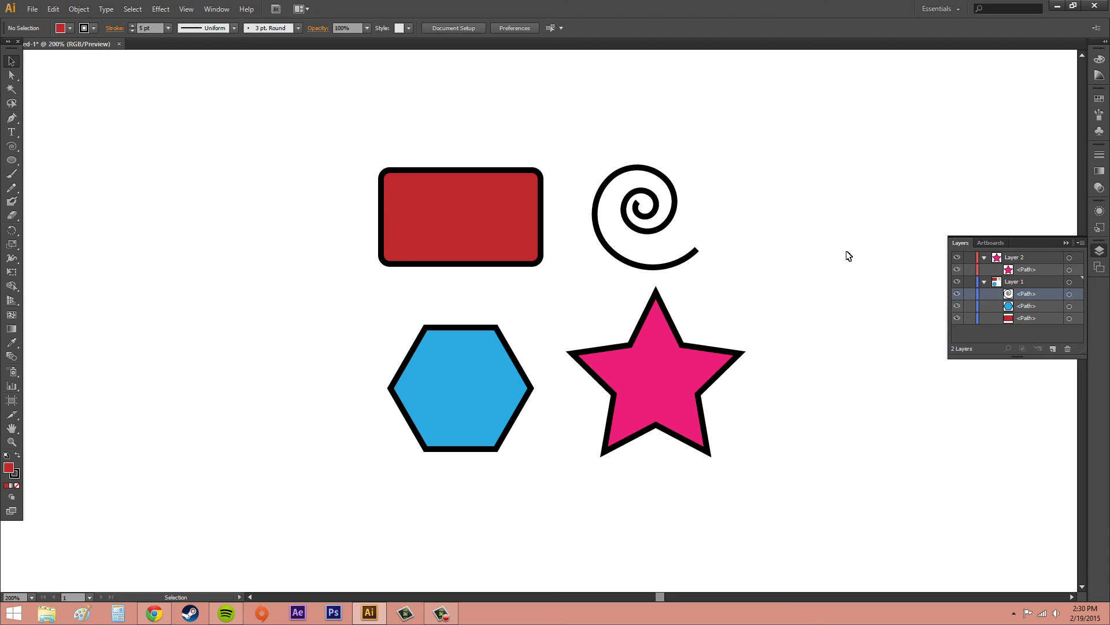
left_click(122, 9)
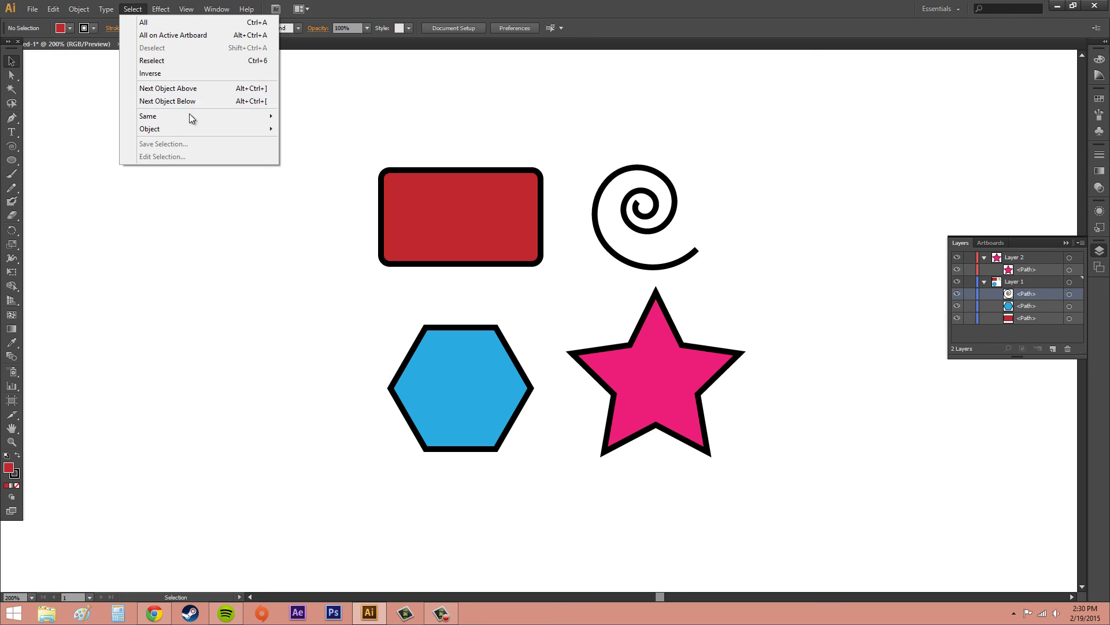
mouse_move(189, 113)
left_click(500, 110)
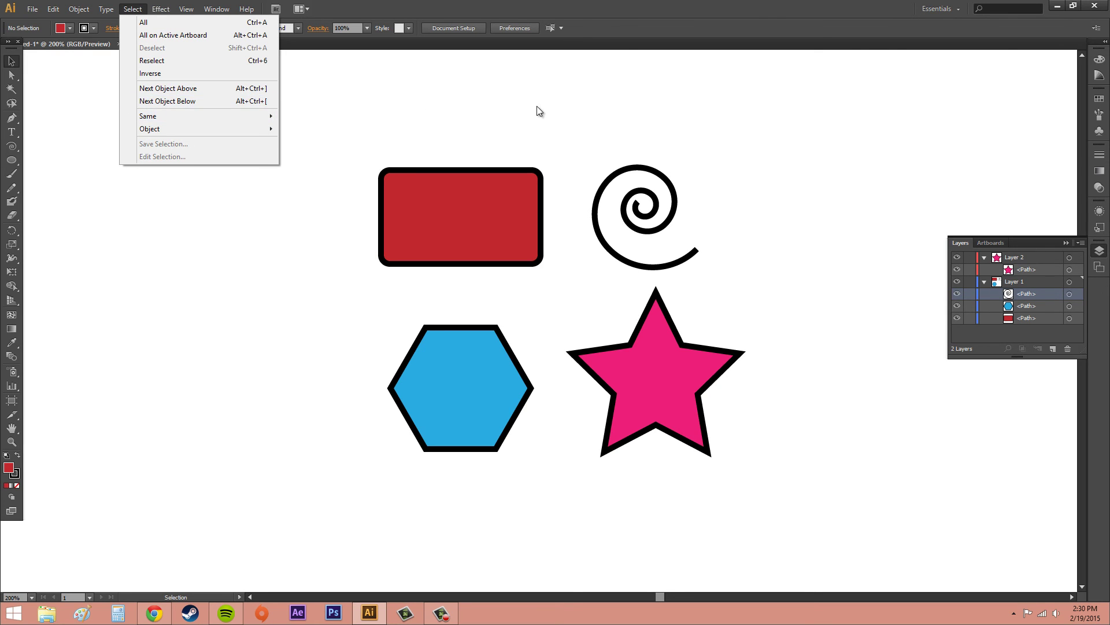